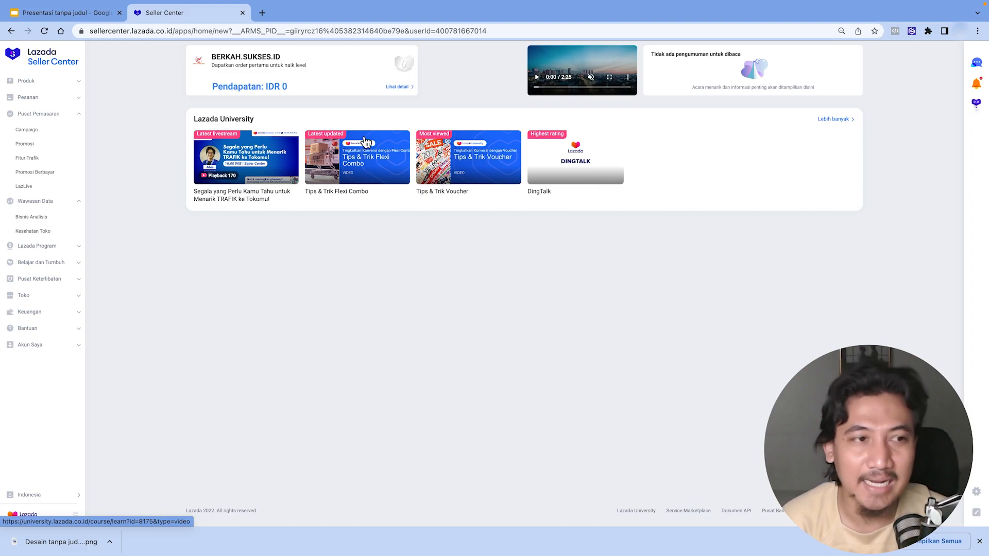
# - Open the Promotions page and dismiss the new-buyer voucher offer without creating it
pyautogui.click(34, 147)
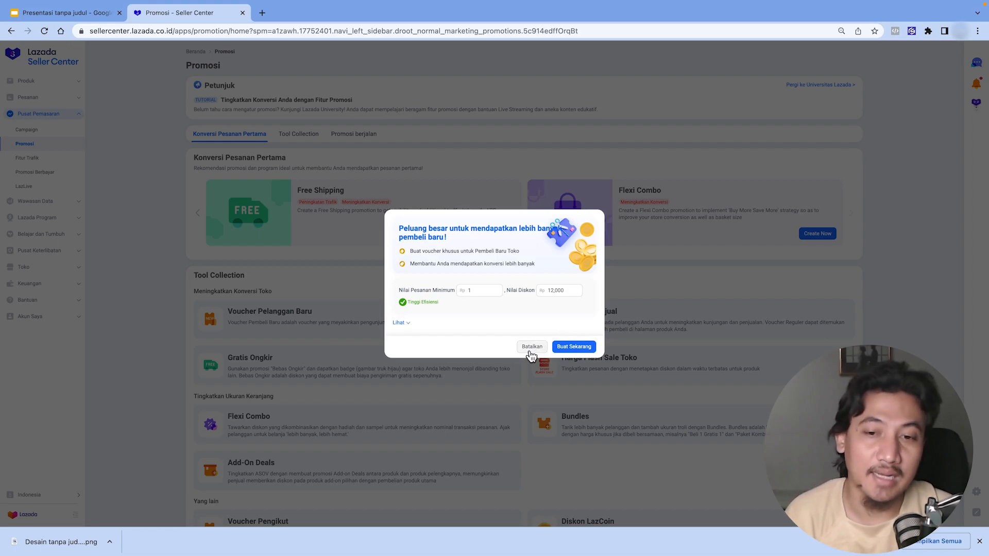
pyautogui.click(484, 291)
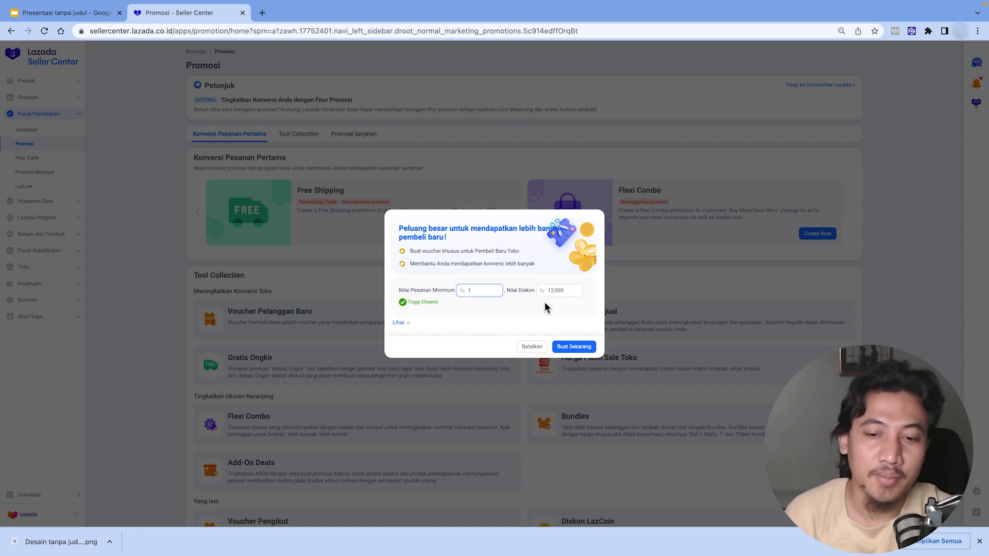
pyautogui.click(536, 350)
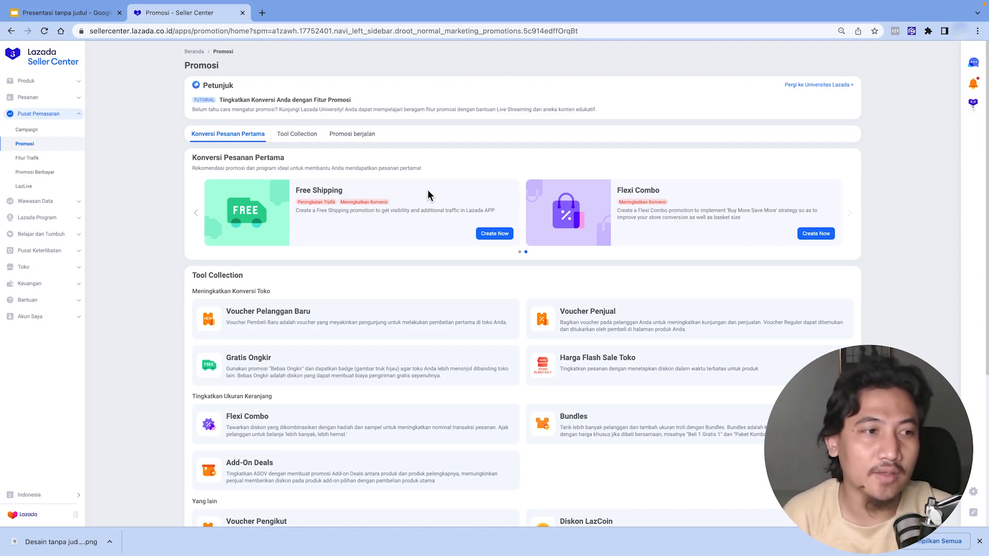
# - Open Lazada Programs and switch between the available programs and the programs the shop has joined
pyautogui.click(50, 220)
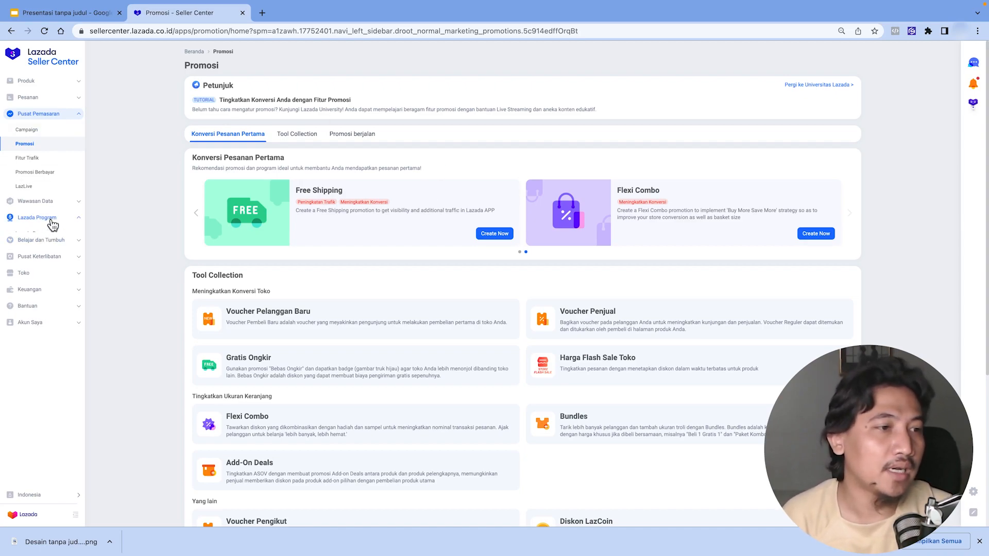
pyautogui.click(47, 233)
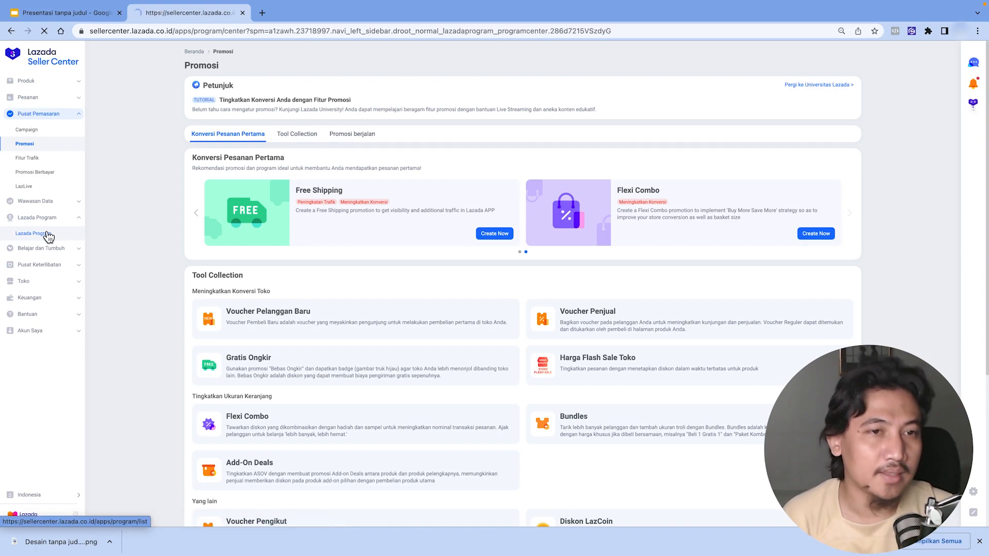
pyautogui.click(276, 143)
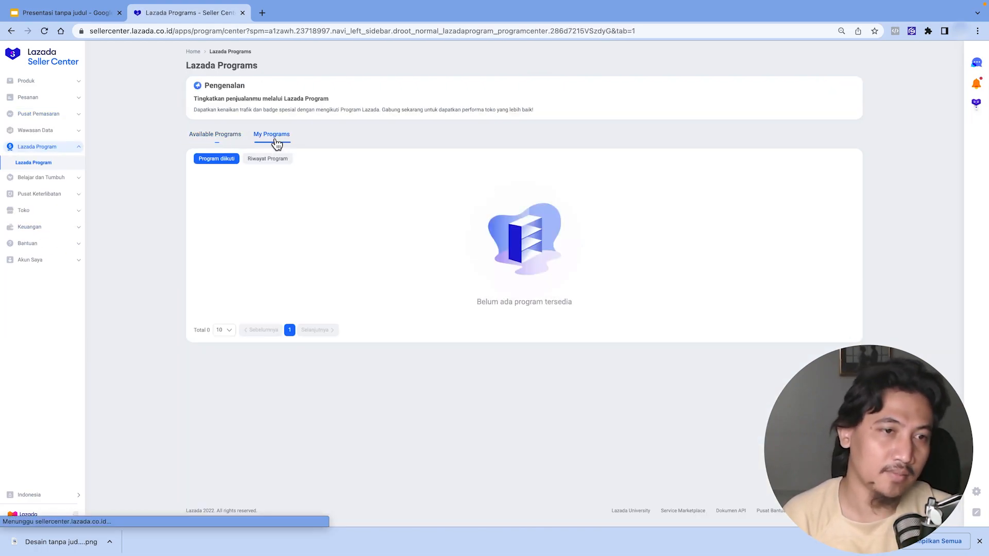
pyautogui.click(214, 134)
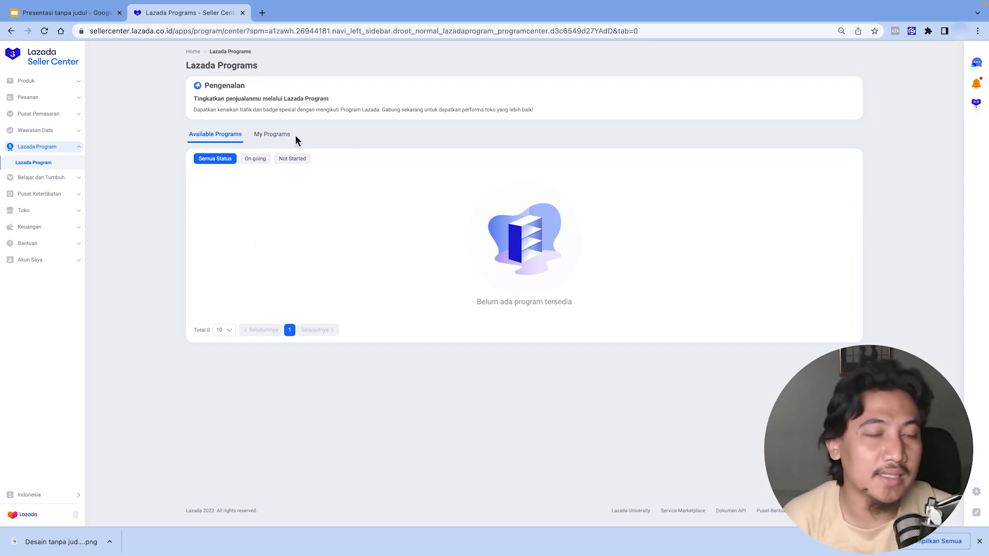
pyautogui.click(45, 160)
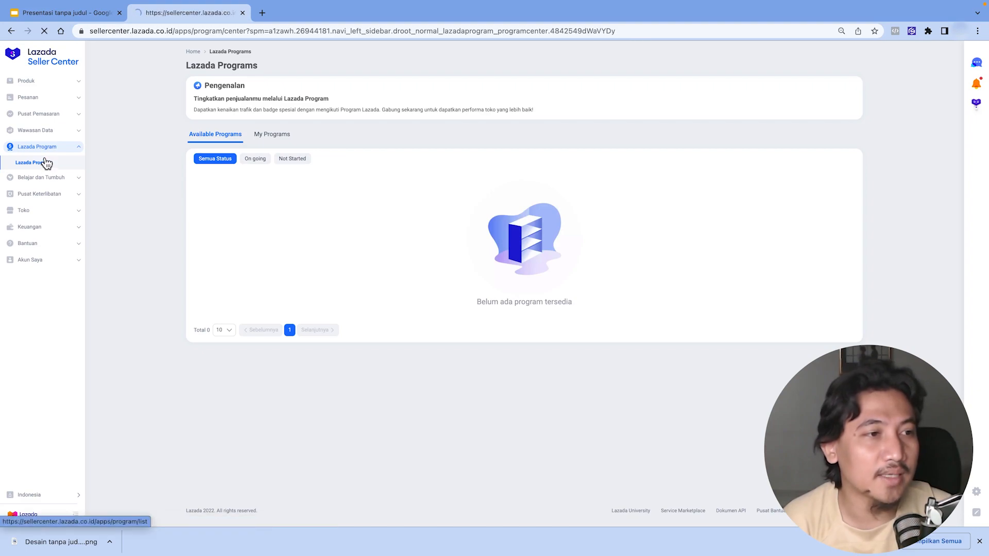
pyautogui.click(283, 134)
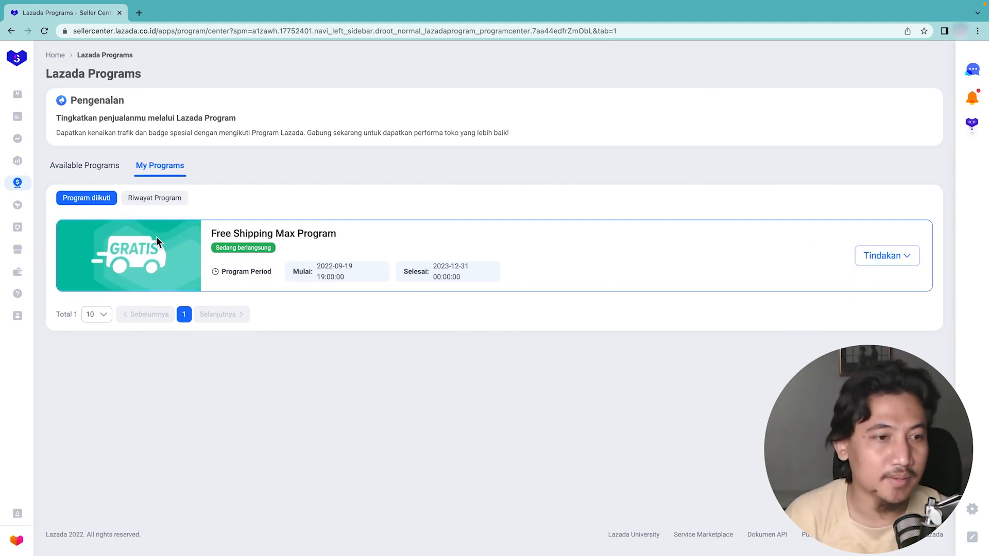
# - Open the details of the joined Free Shipping Max Program, read through its benefits, and close them
pyautogui.click(149, 201)
pyautogui.click(101, 199)
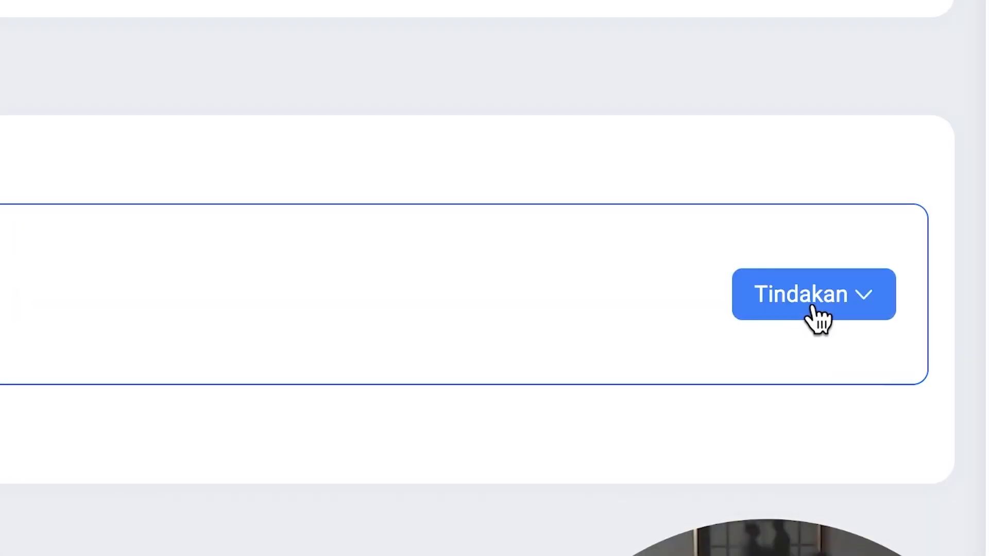
pyautogui.click(884, 259)
pyautogui.click(835, 410)
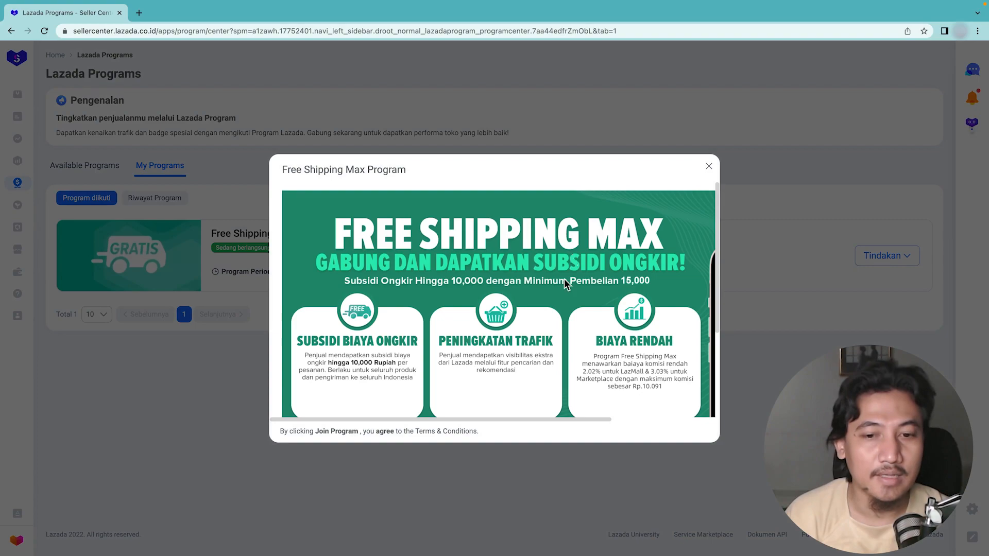
pyautogui.scroll(-3, 564, 279)
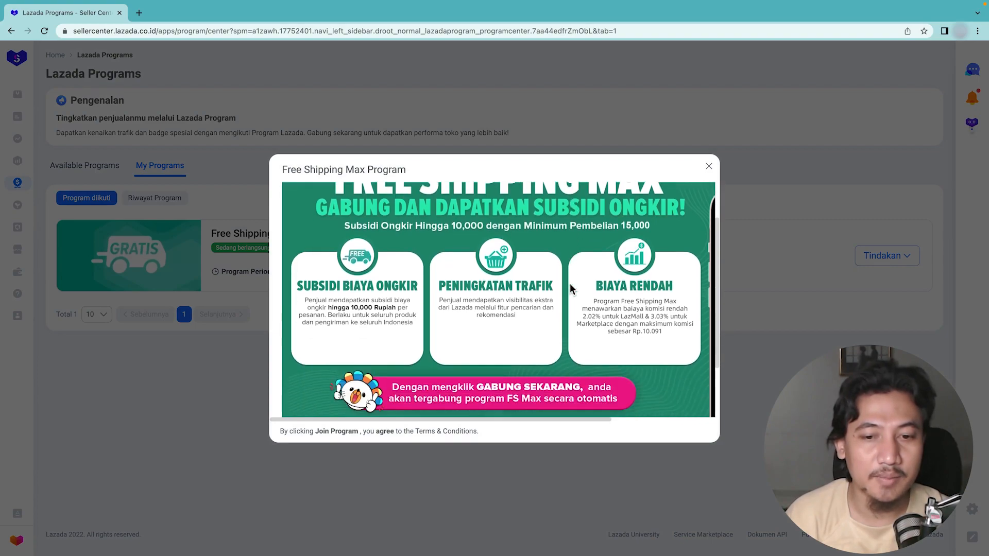
pyautogui.scroll(2, 570, 283)
pyautogui.scroll(2, 569, 283)
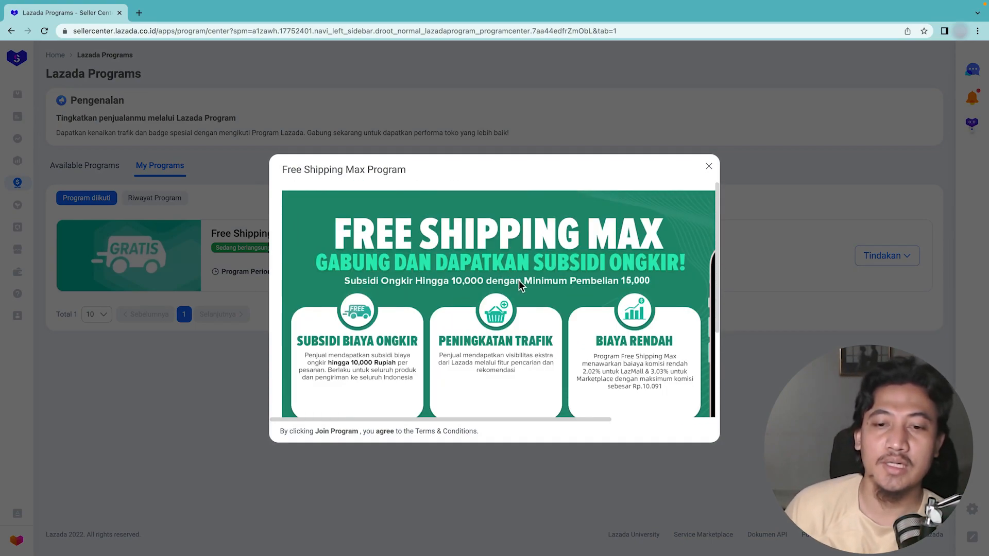
pyautogui.scroll(-1, 644, 281)
pyautogui.scroll(-3, 645, 279)
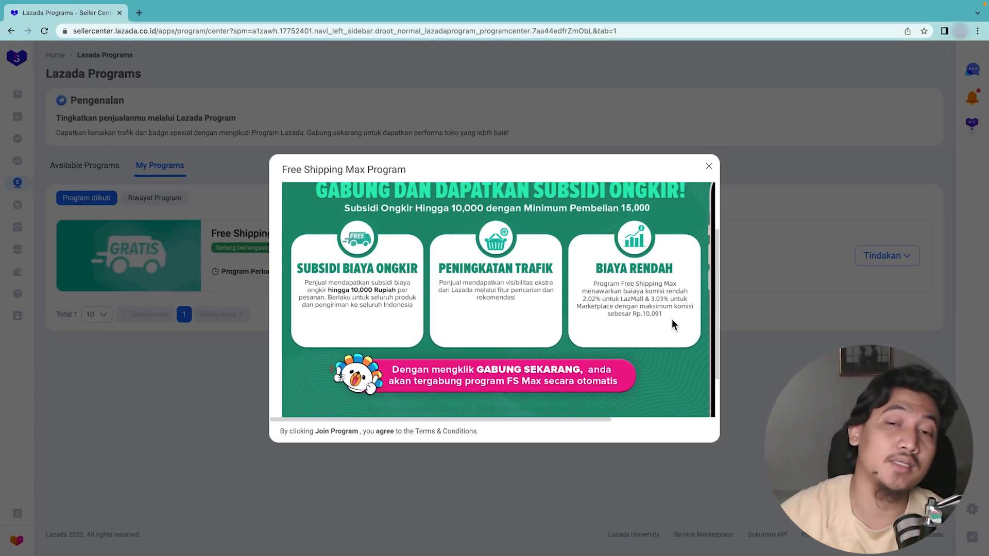
pyautogui.click(708, 166)
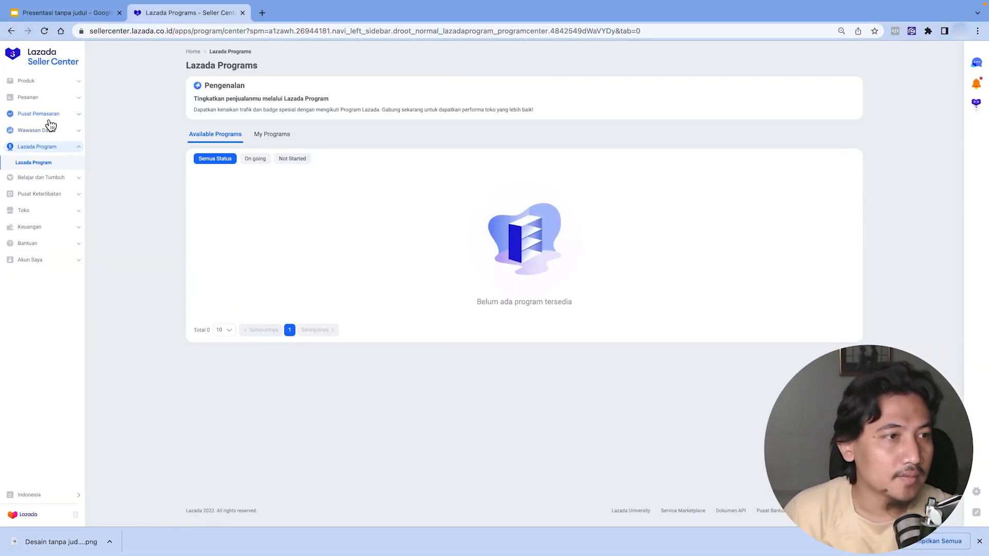
# - Return to Promotions, dismiss the follower voucher offer, and start creating a new Regular Voucher
pyautogui.click(46, 114)
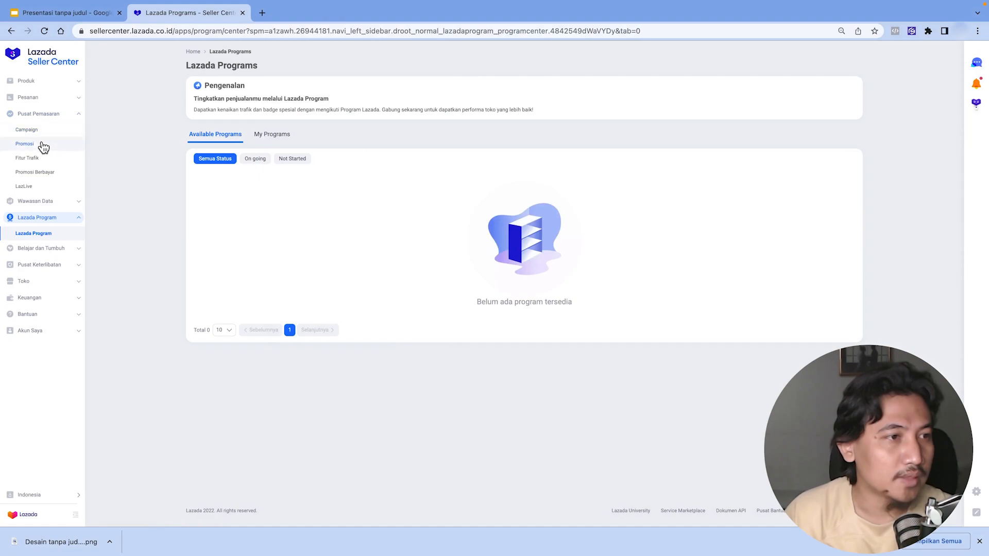
pyautogui.click(43, 146)
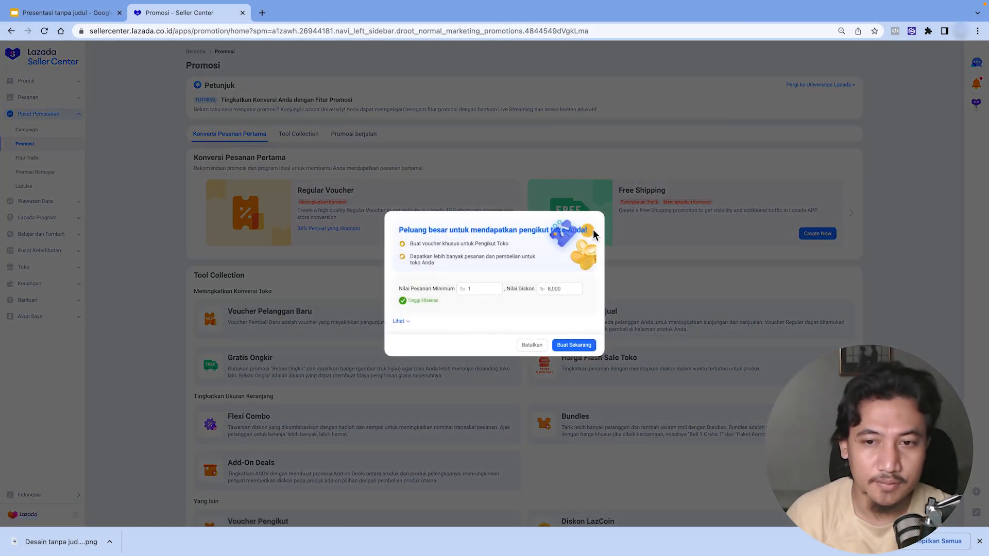
pyautogui.click(531, 344)
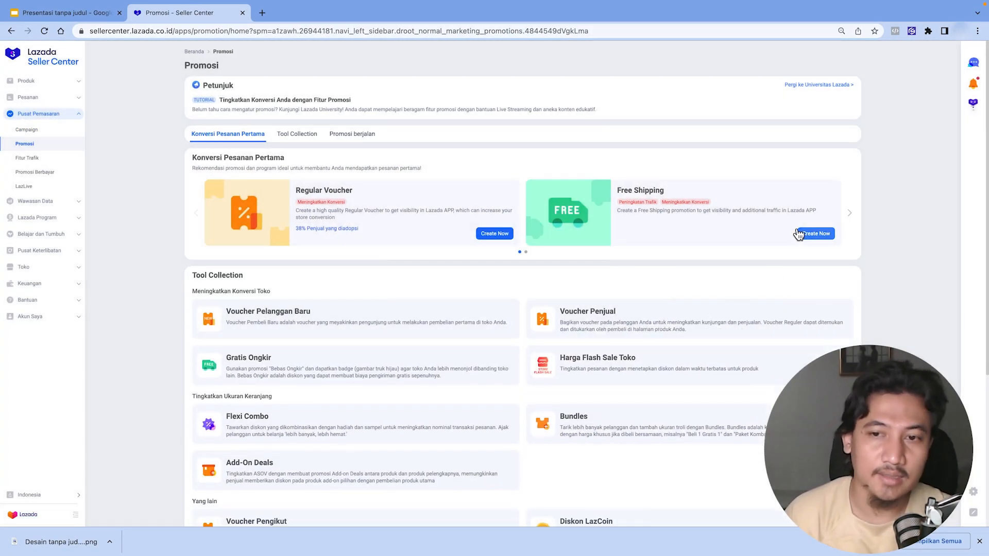
pyautogui.click(495, 235)
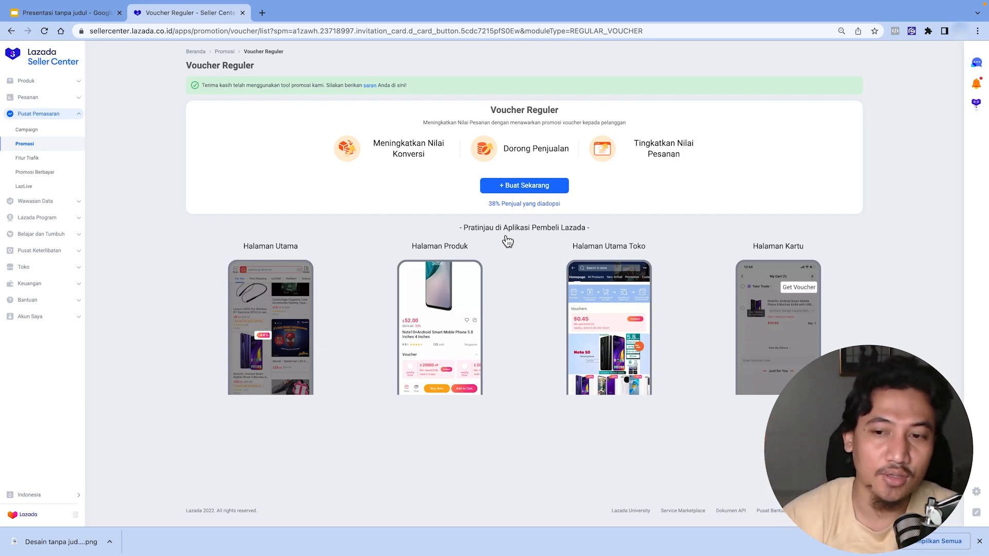
pyautogui.click(502, 189)
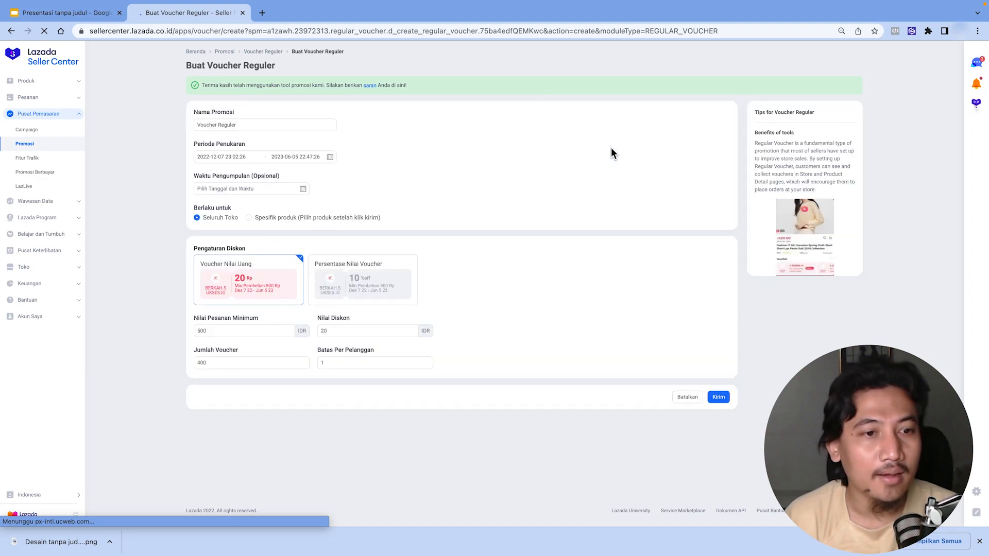
# - Set the voucher's redemption period to end on 2023-05-31 at 22:47:26
pyautogui.tripleClick(275, 126)
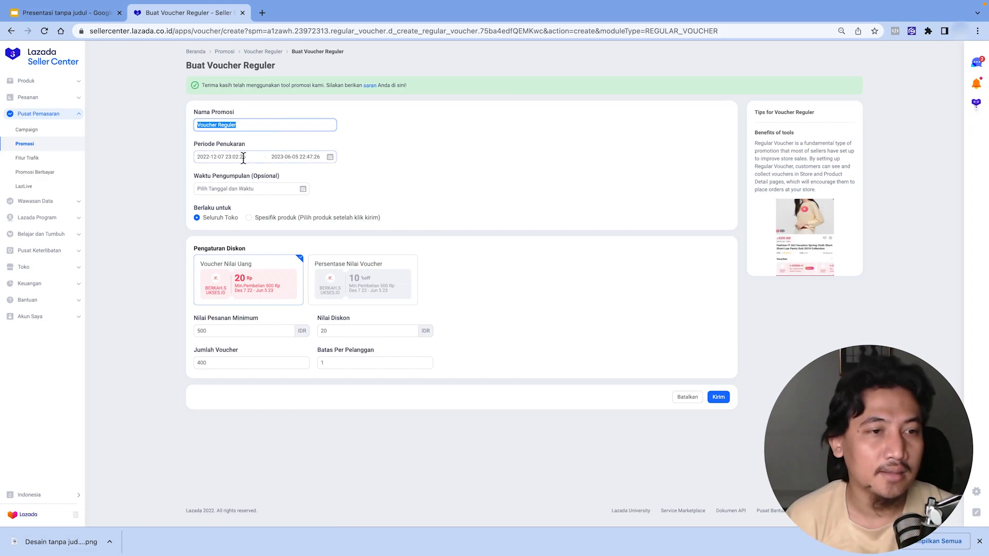
pyautogui.click(224, 157)
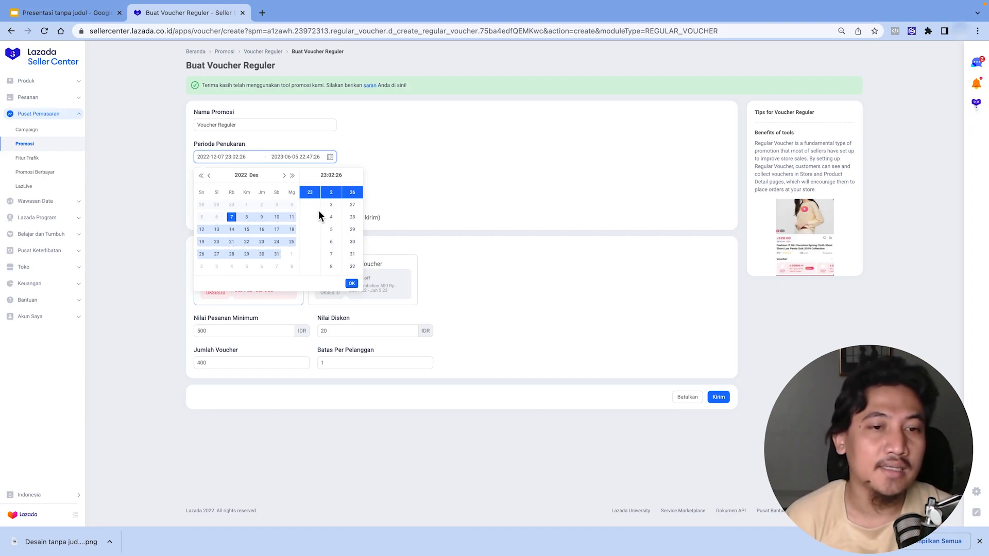
pyautogui.click(352, 284)
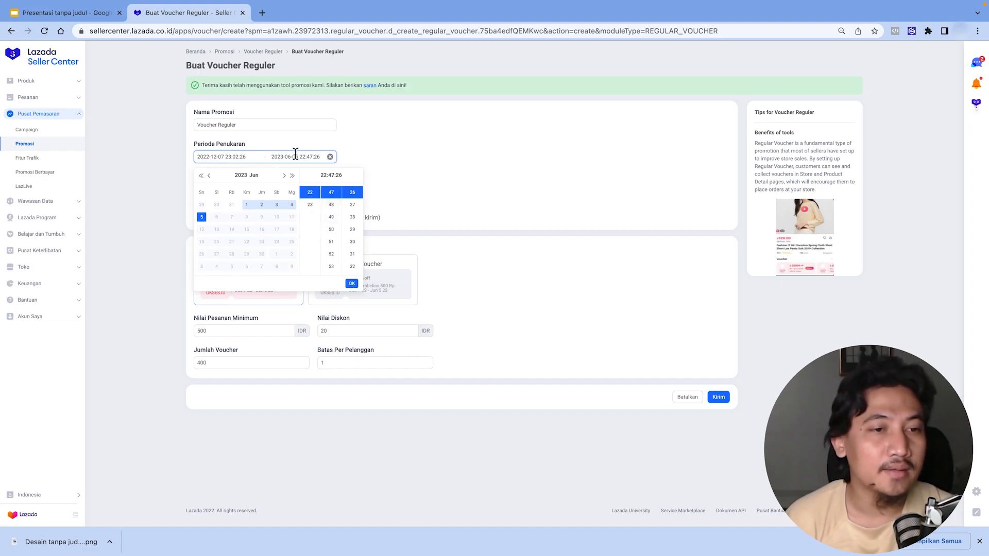
pyautogui.click(284, 176)
pyautogui.click(284, 175)
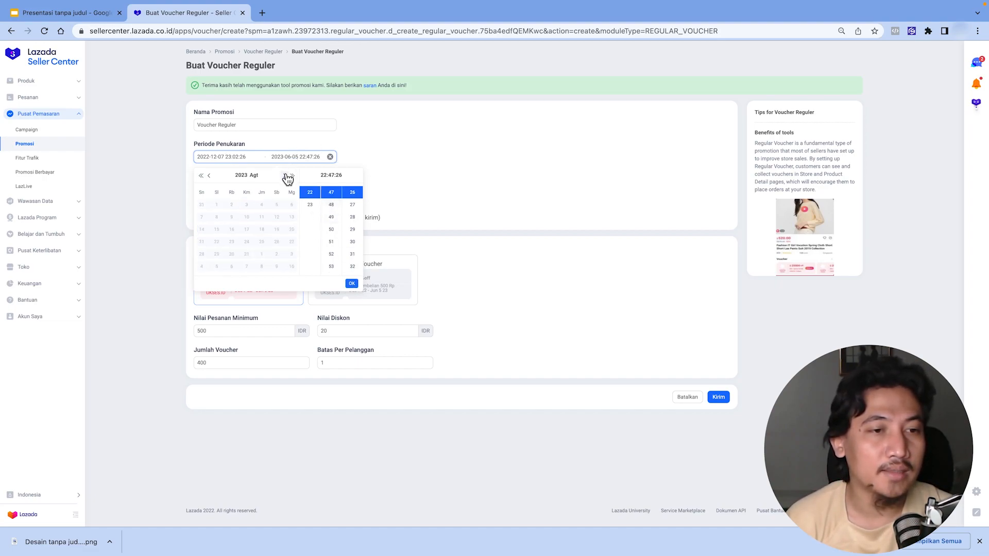
pyautogui.click(209, 175)
pyautogui.click(209, 175)
pyautogui.click(209, 176)
pyautogui.click(209, 176)
pyautogui.click(284, 176)
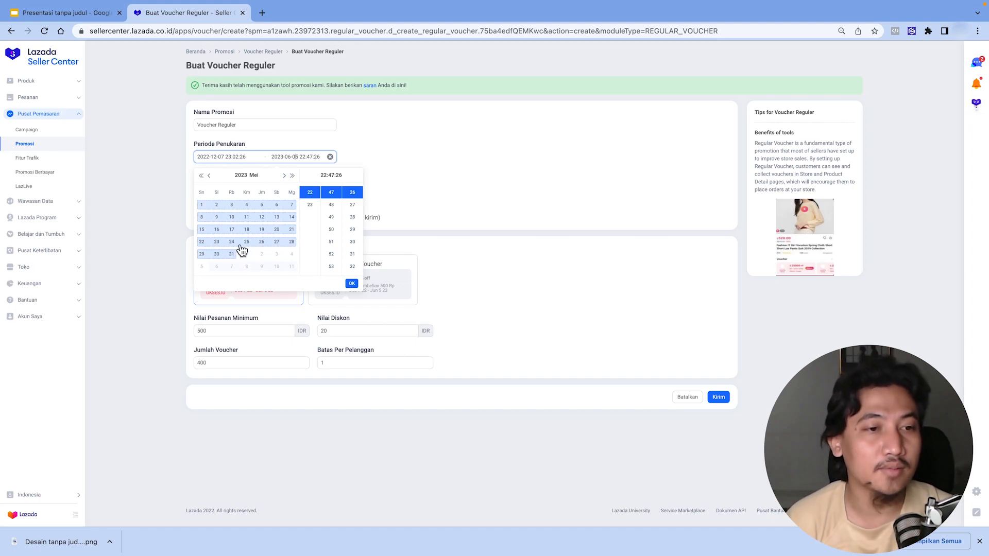
pyautogui.click(284, 176)
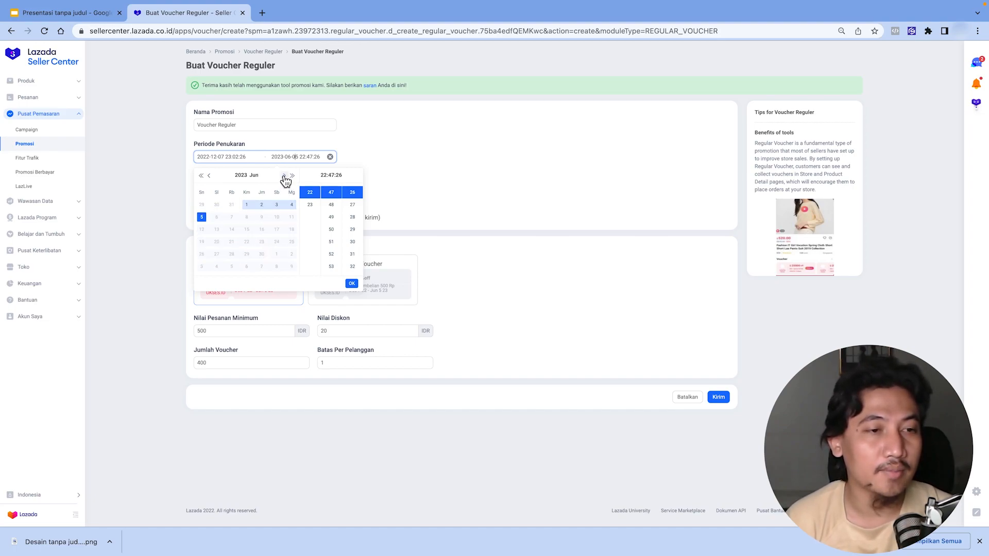
pyautogui.click(210, 176)
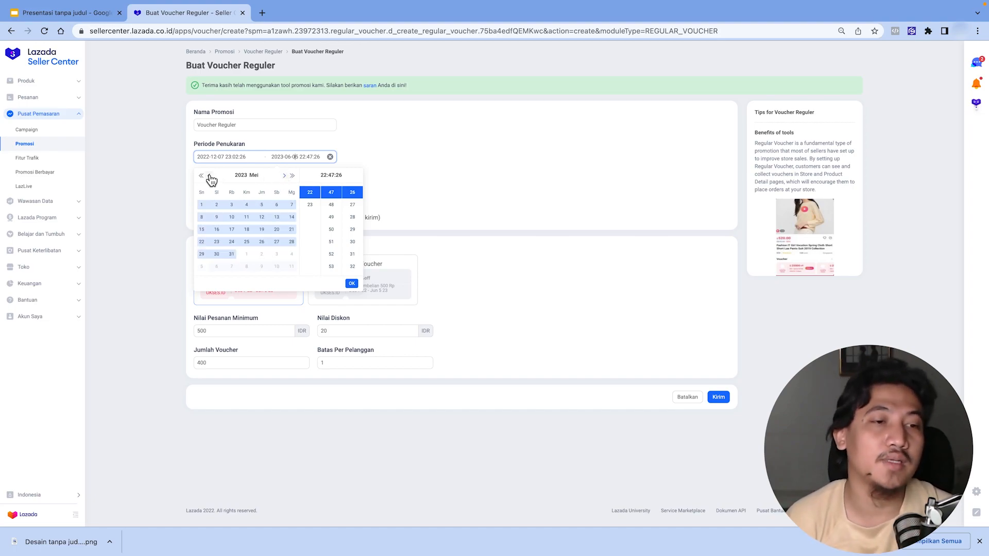
pyautogui.click(232, 255)
pyautogui.click(351, 283)
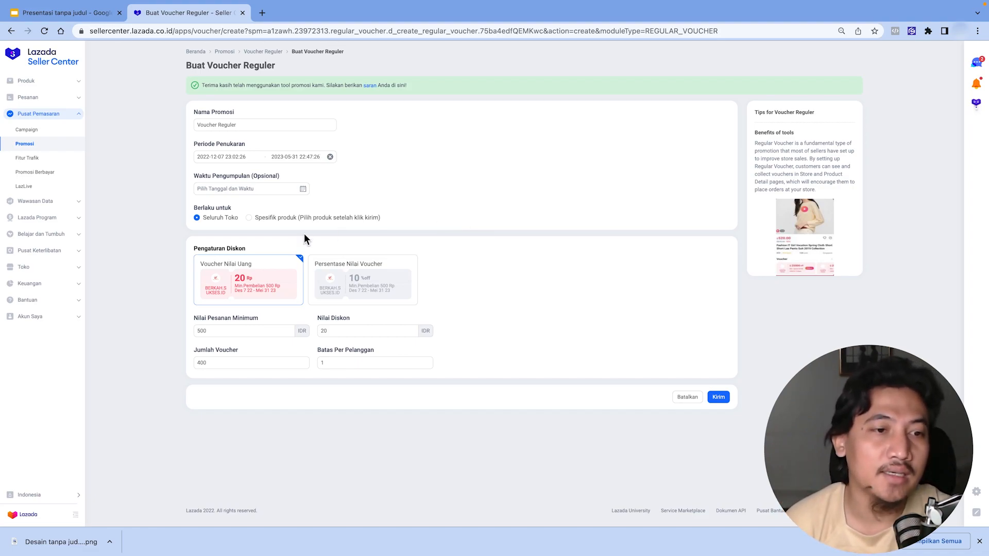
# - Keep the voucher valid for the whole store and set the minimum order value to 5000 IDR
pyautogui.click(274, 219)
pyautogui.click(214, 225)
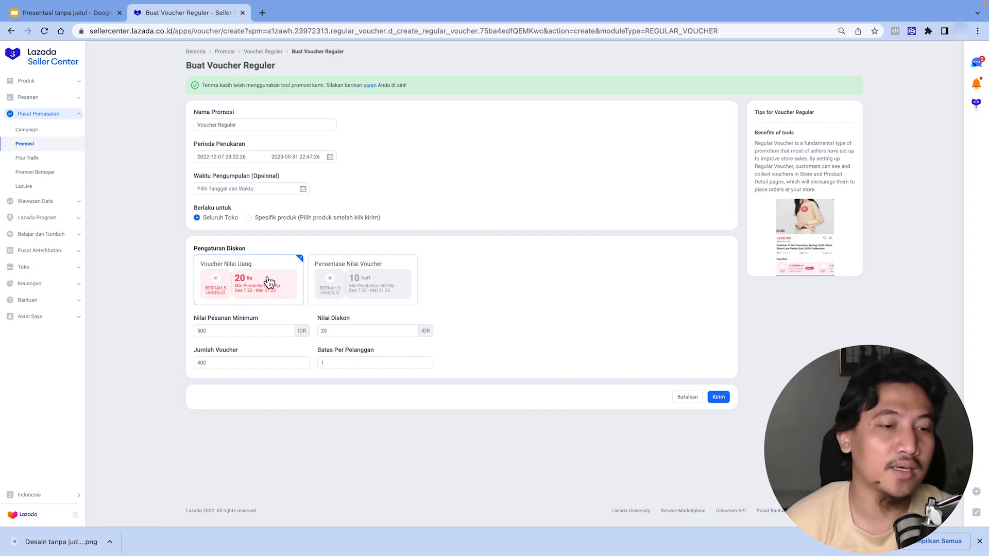
pyautogui.click(228, 331)
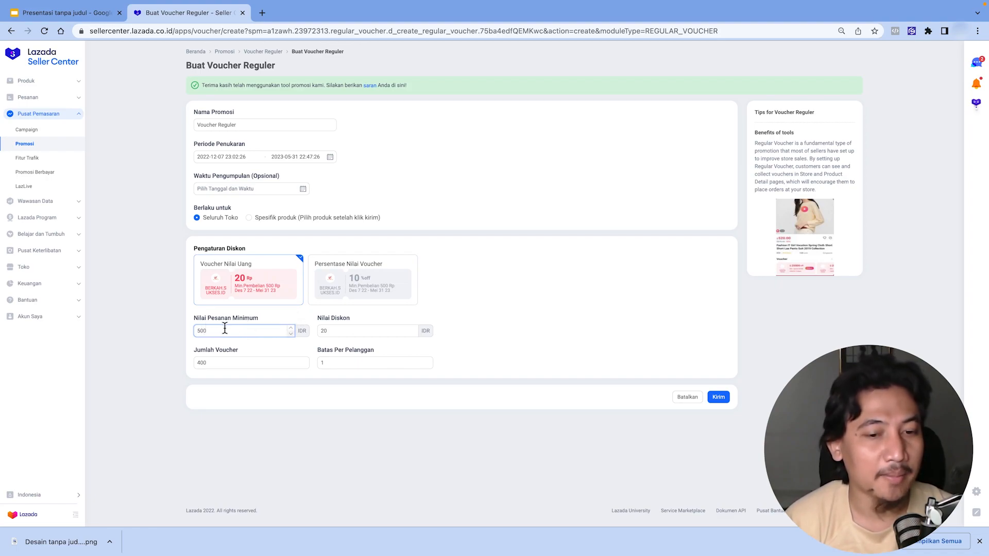
pyautogui.write('0')
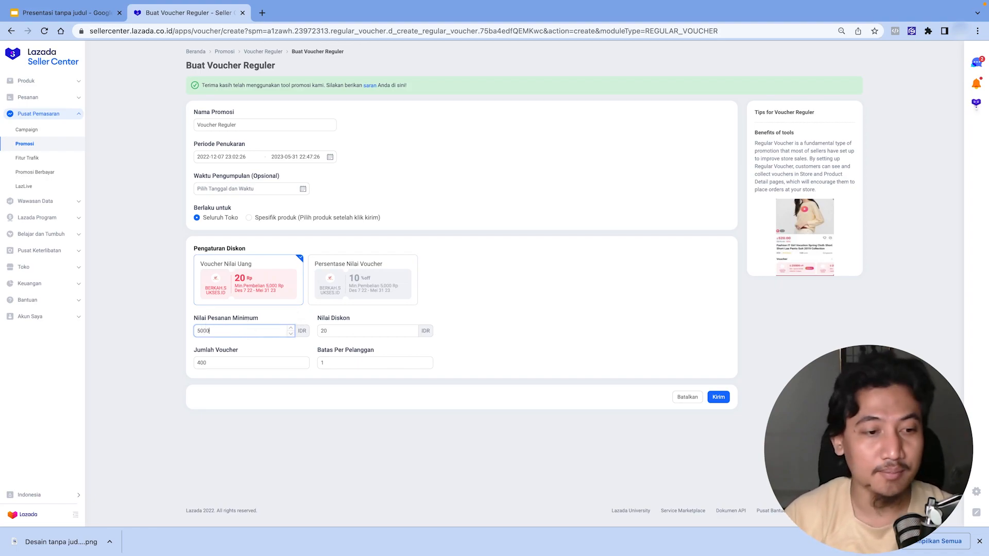
# - Set the discount value to 1000 IDR and the number of vouchers to 40000
pyautogui.doubleClick(334, 332)
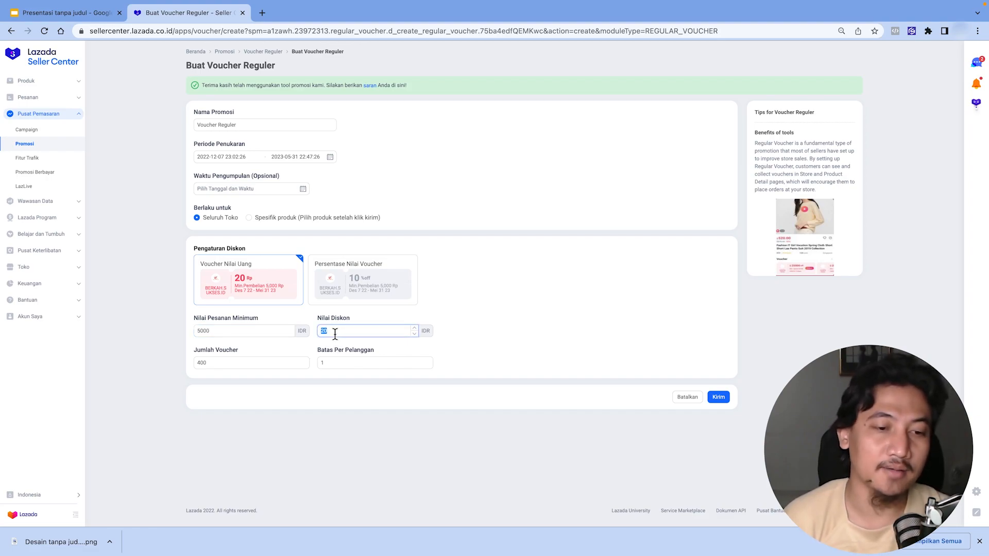
pyautogui.write('1000')
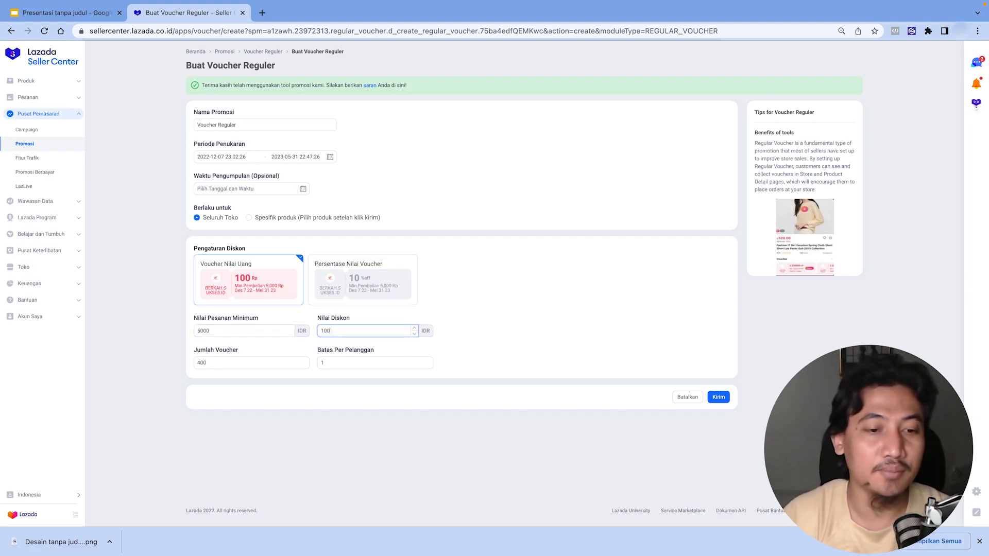
pyautogui.click(237, 362)
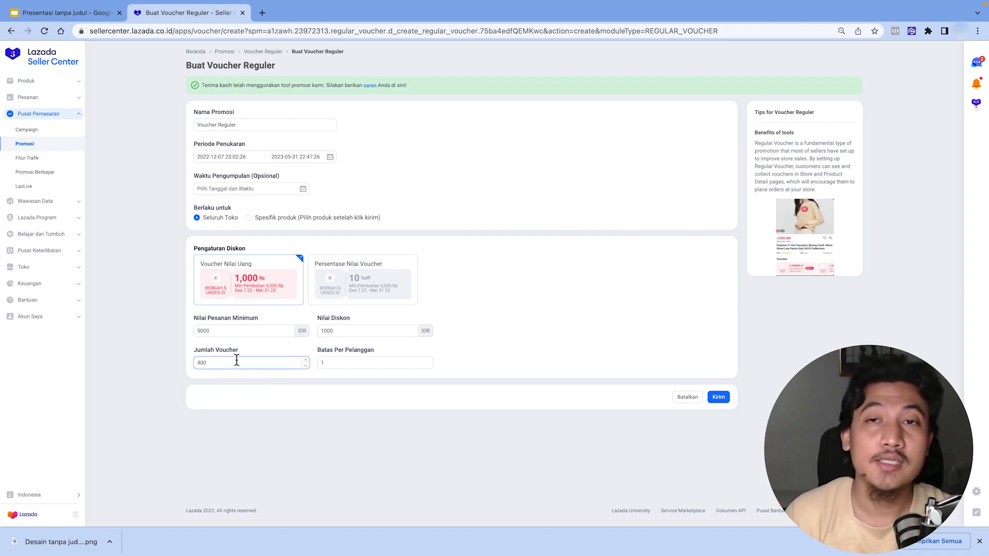
pyautogui.write('00')
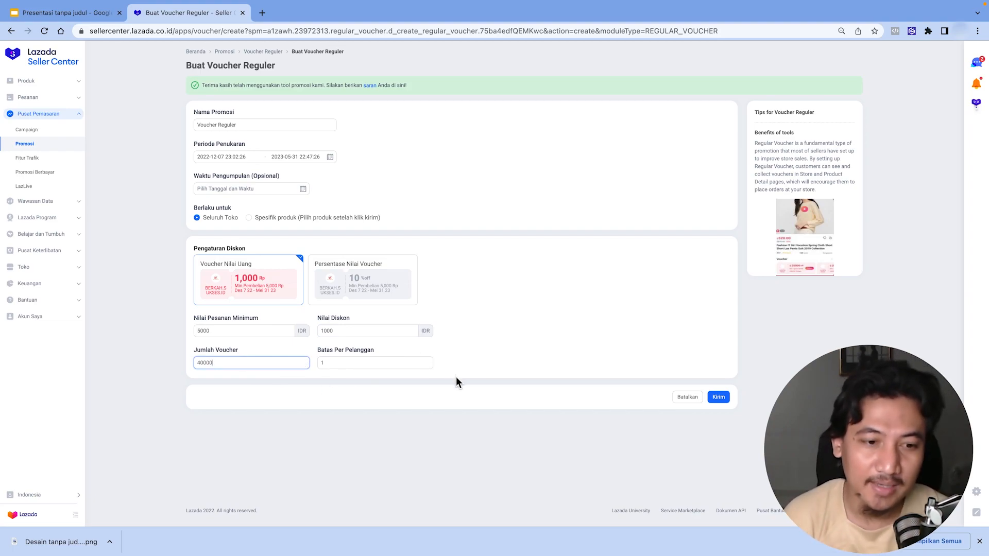
pyautogui.click(344, 362)
pyautogui.write('0')
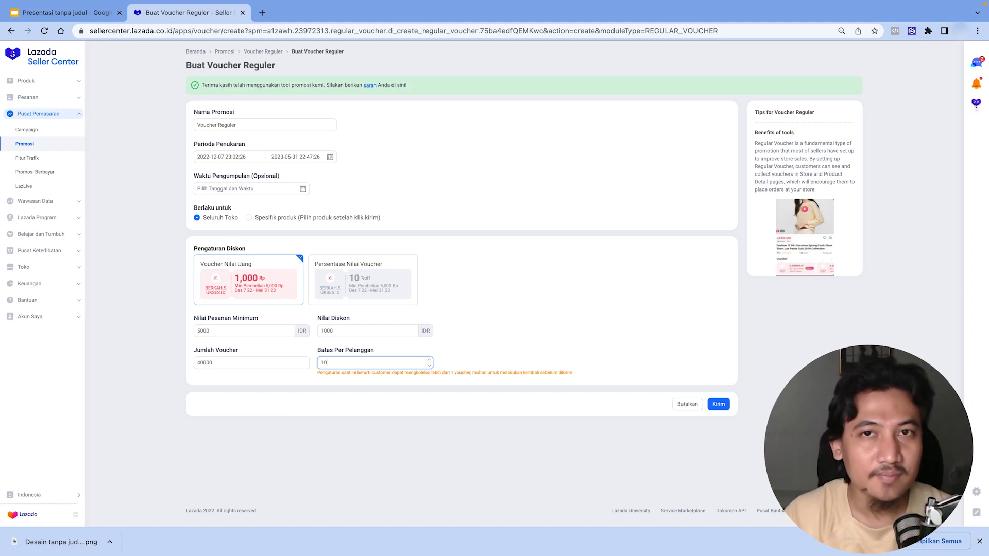
pyautogui.press('BackSpace')
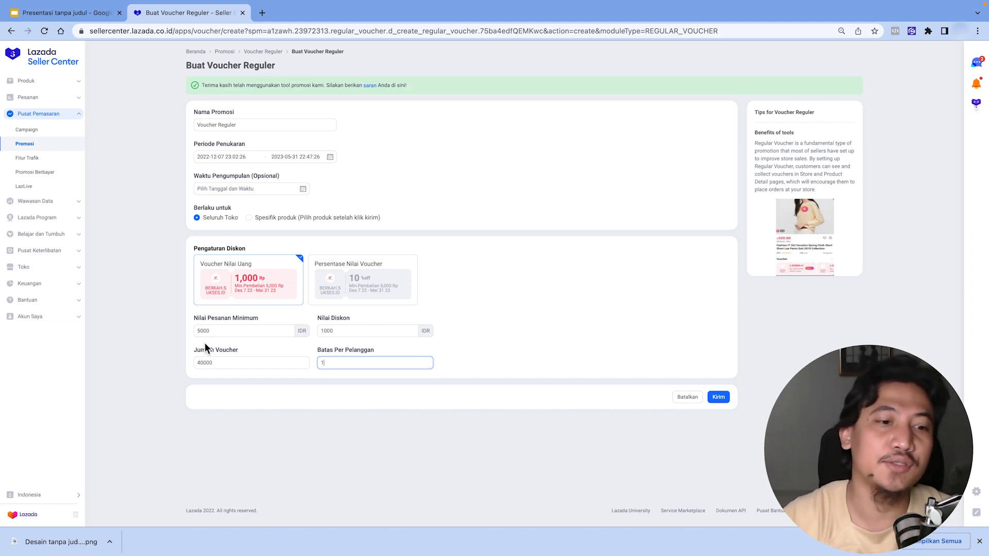
# - Set the discount value to 500 IDR and submit the voucher
pyautogui.doubleClick(325, 331)
pyautogui.write('500')
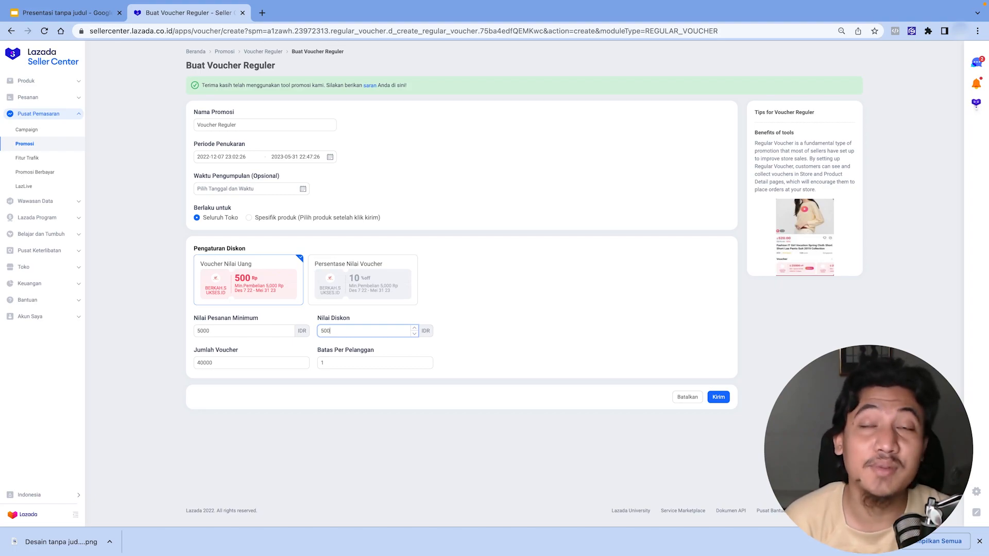
pyautogui.click(721, 400)
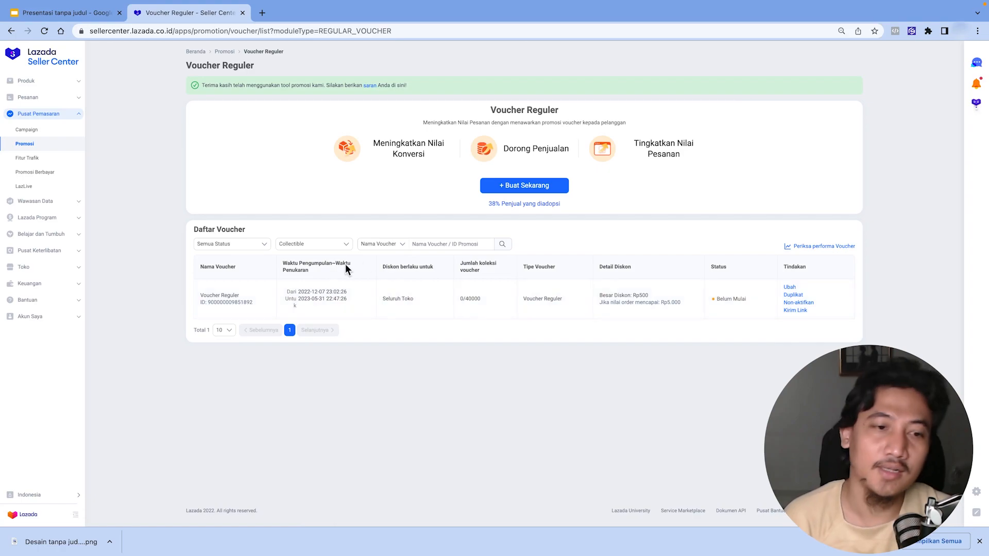
# - Start creating another Regular Voucher and name it Voucher Reguler 2
pyautogui.click(511, 186)
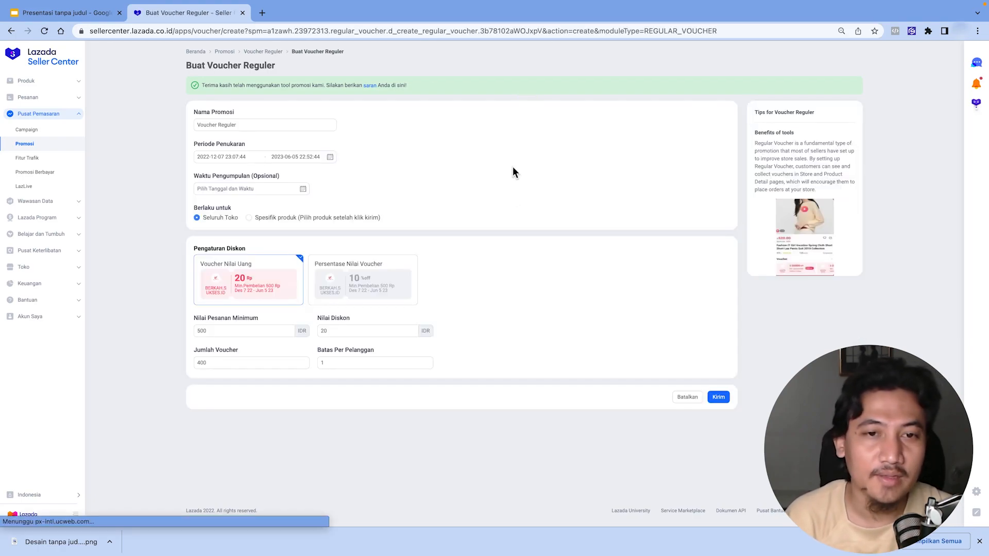
pyautogui.click(256, 125)
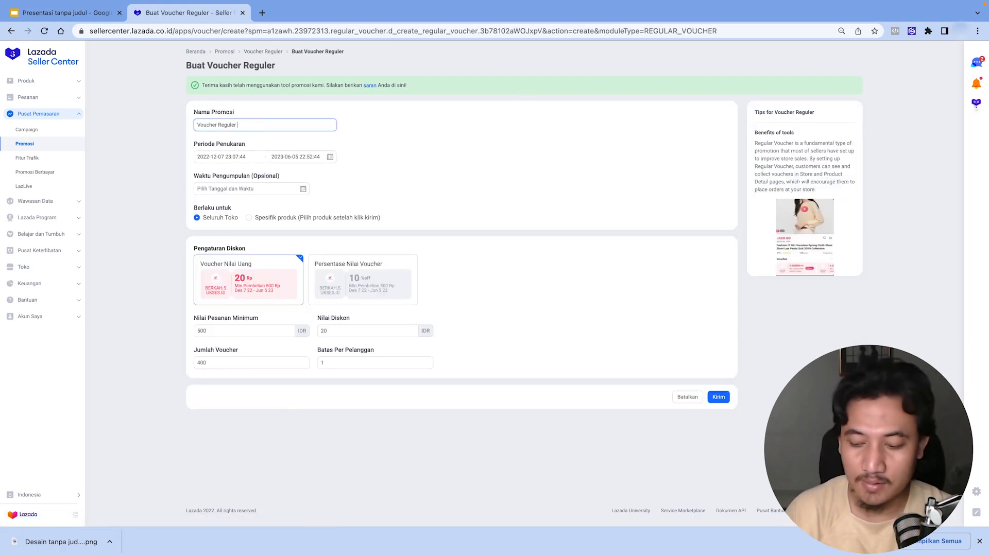
# - Check the redemption period's start and end dates in the calendar pickers
pyautogui.click(290, 157)
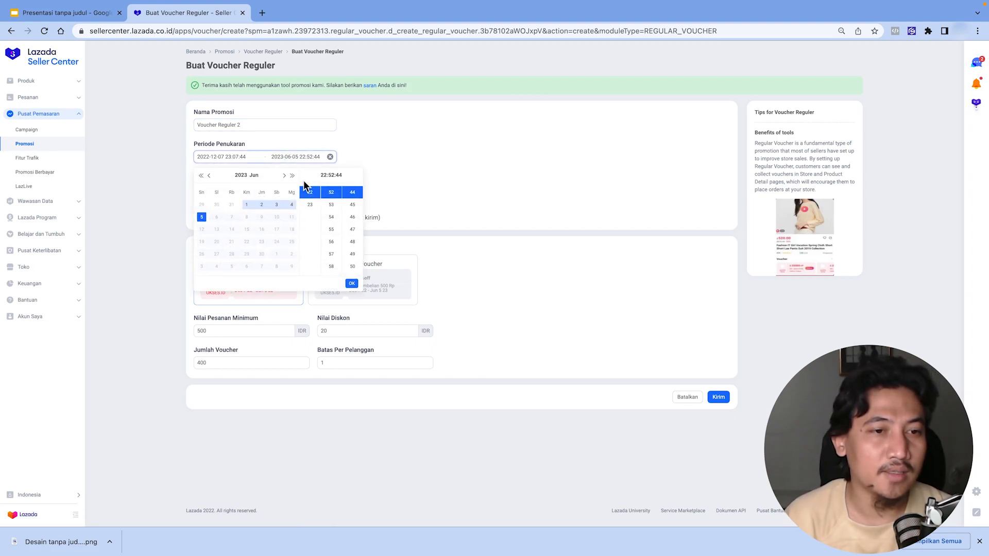
pyautogui.click(425, 168)
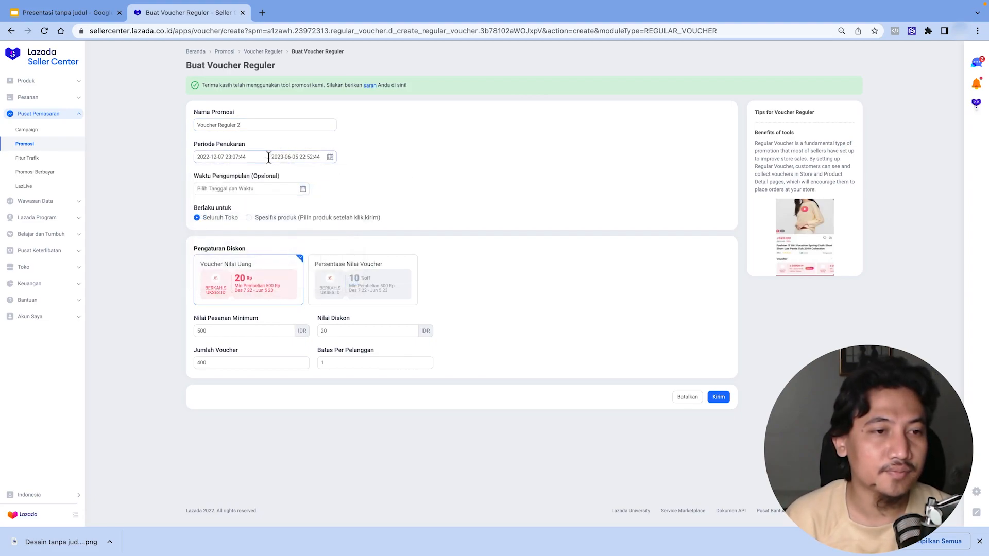
pyautogui.click(216, 157)
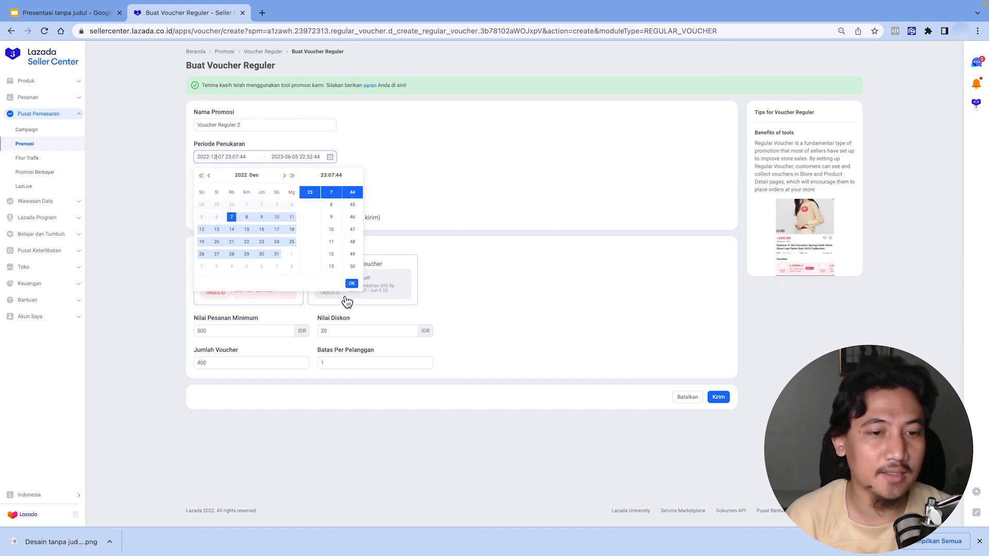
pyautogui.click(352, 284)
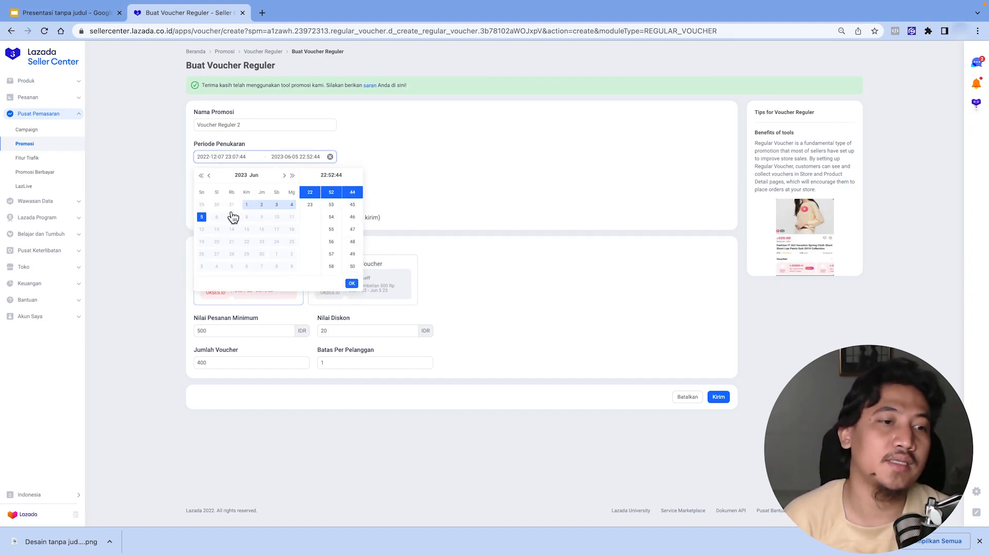
pyautogui.click(202, 216)
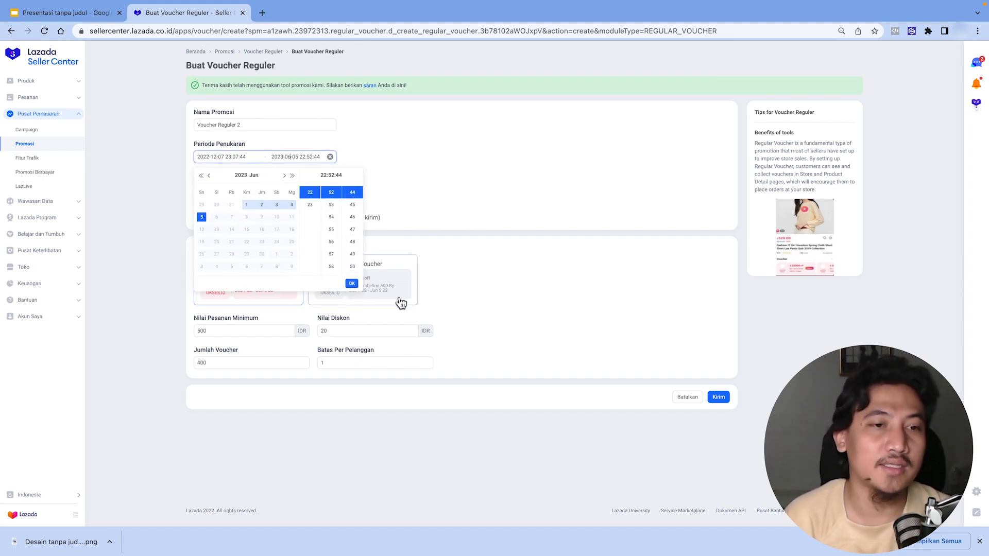
pyautogui.click(351, 284)
# - Switch to a percentage-off voucher and set the minimum order value to 3000 IDR
pyautogui.click(354, 281)
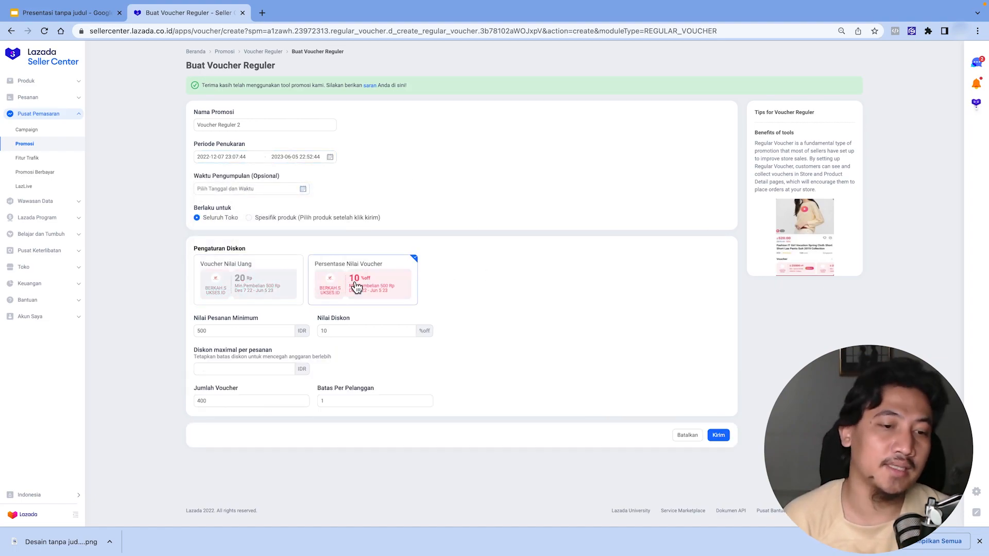
pyautogui.doubleClick(238, 332)
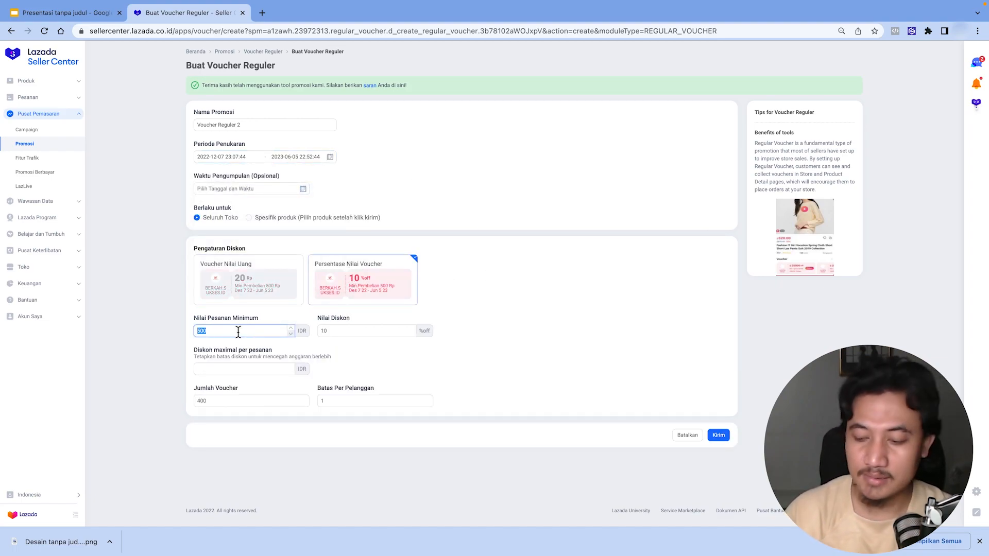
pyautogui.write('2500')
# - Set the discount value to 30% off
pyautogui.doubleClick(334, 330)
pyautogui.write('50')
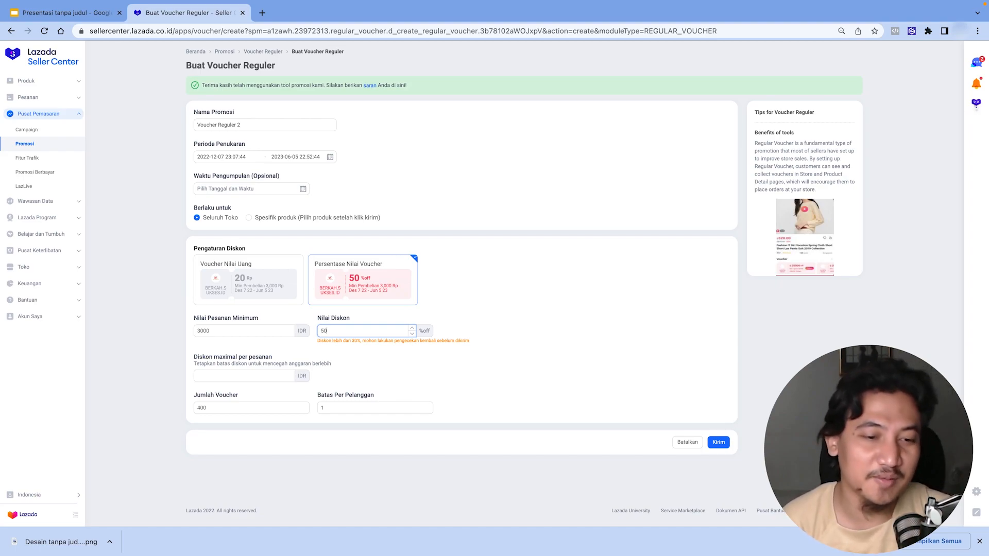
pyautogui.press('BackSpace')
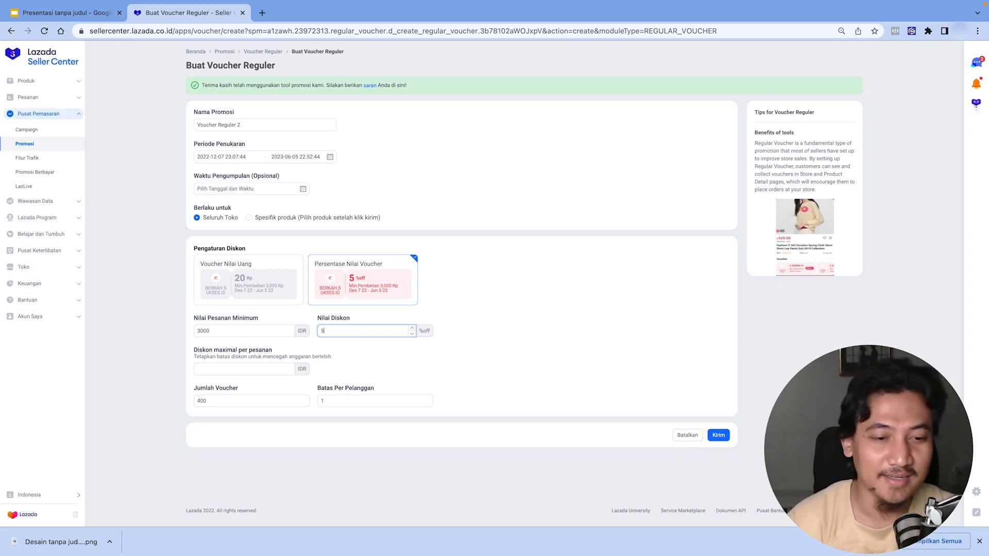
pyautogui.write('30')
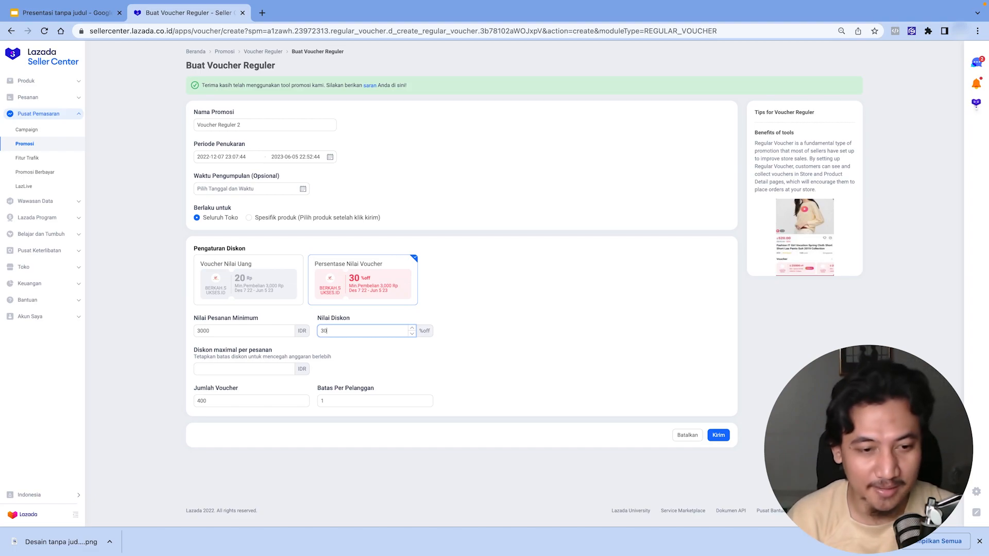
# - Set the maximum discount per order to 900 IDR
pyautogui.click(237, 373)
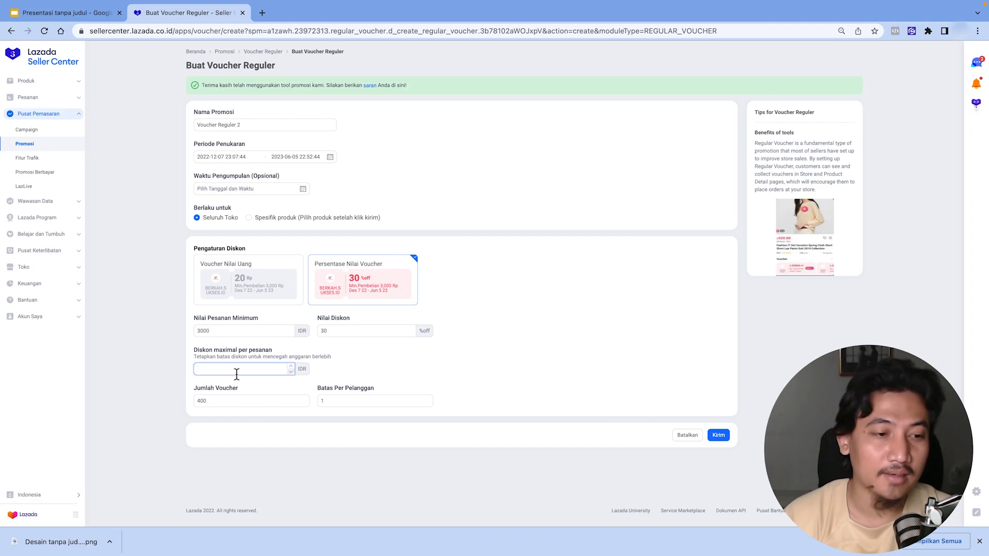
pyautogui.write('500')
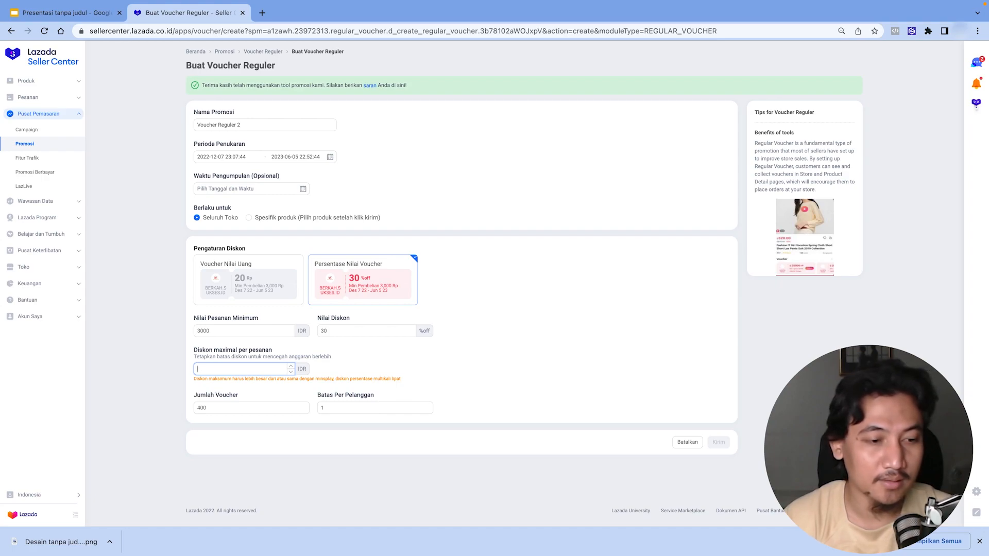
pyautogui.press('BackSpace')
pyautogui.press('BackSpace')
pyautogui.write('200')
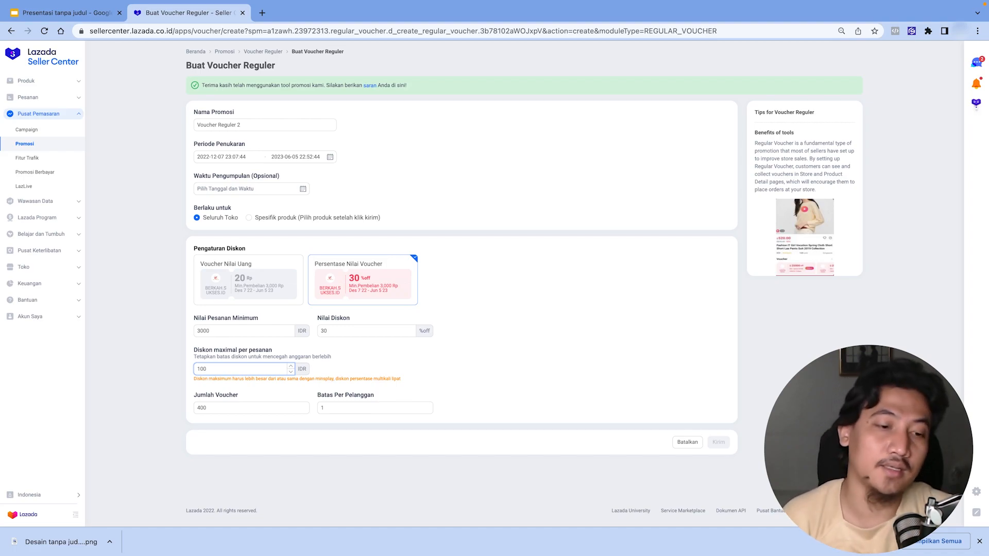
pyautogui.press('BackSpace')
pyautogui.press('BackSpace')
pyautogui.press('BackSpace')
pyautogui.write('9000')
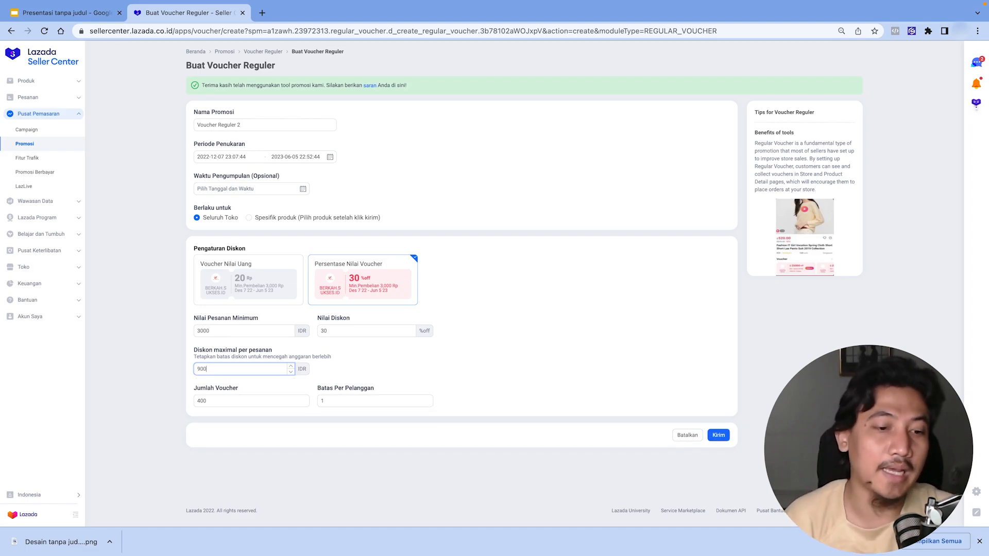
pyautogui.click(561, 359)
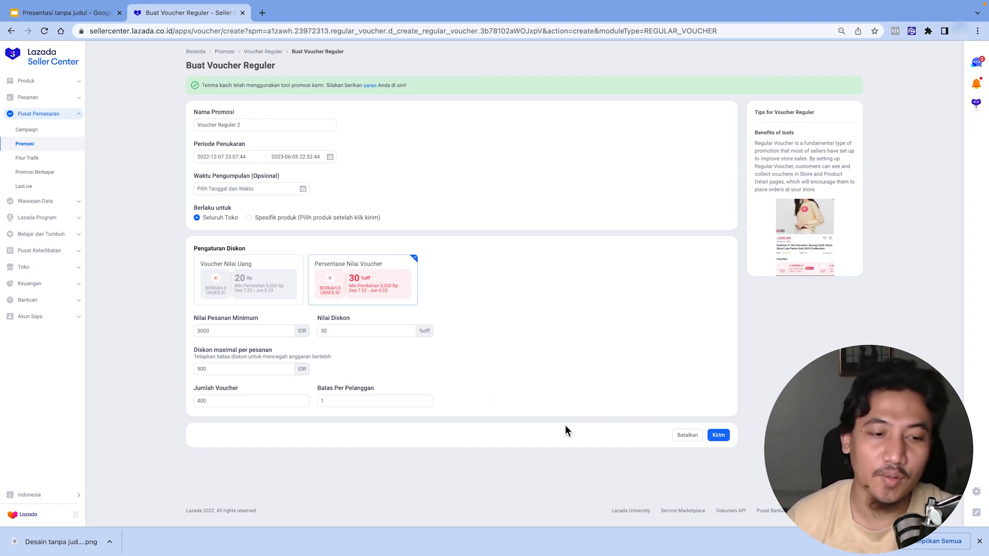
# - Set the number of vouchers to 400000 and submit the voucher
pyautogui.click(230, 402)
pyautogui.write('000')
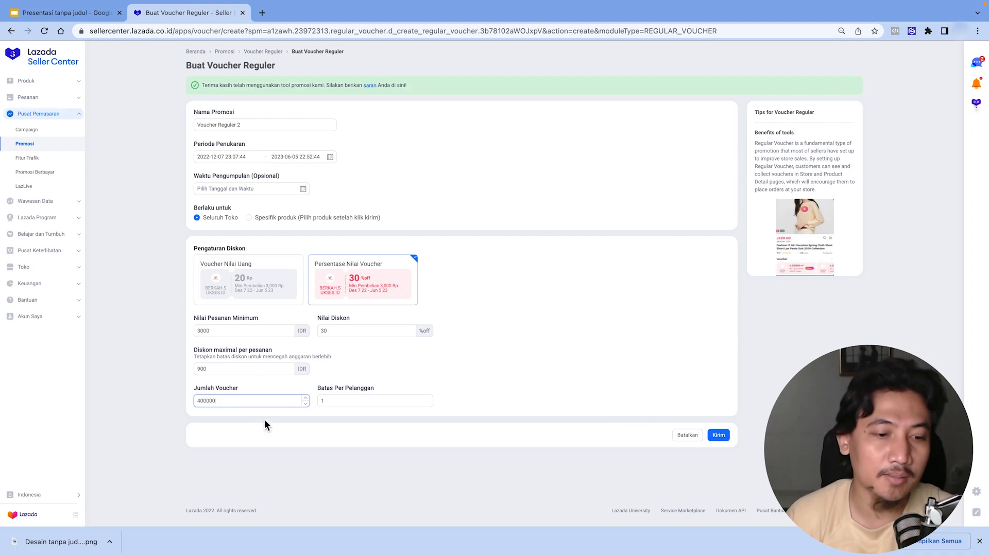
pyautogui.click(728, 436)
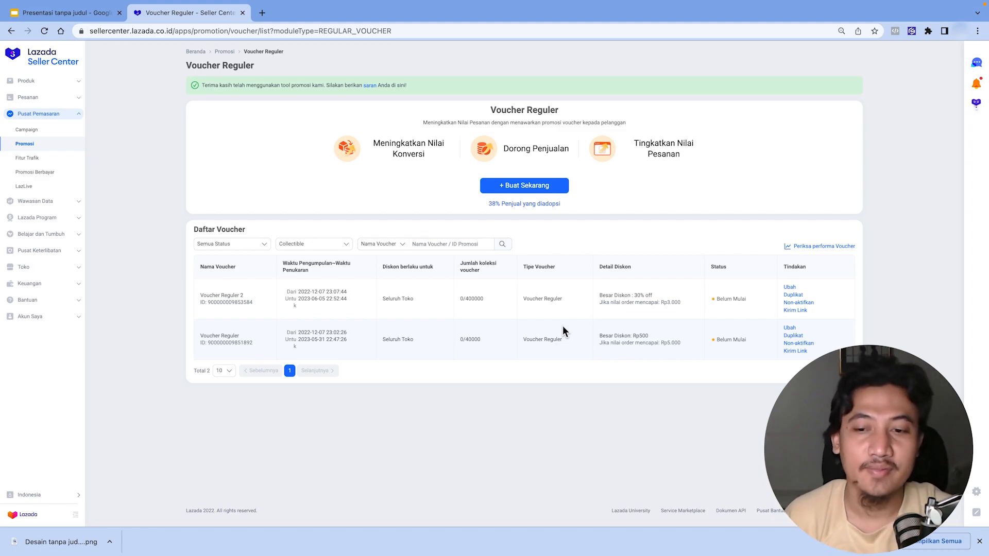
# - Go back to Promotions and start creating a new Voucher Pelanggan Baru (new buyer voucher)
pyautogui.click(224, 51)
pyautogui.scroll(-2, 329, 134)
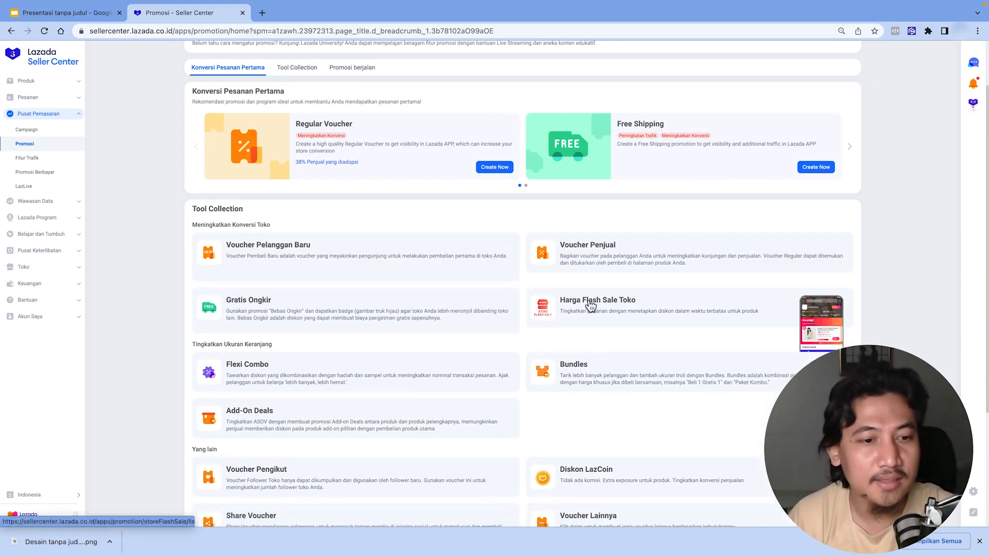
pyautogui.scroll(-3, 557, 309)
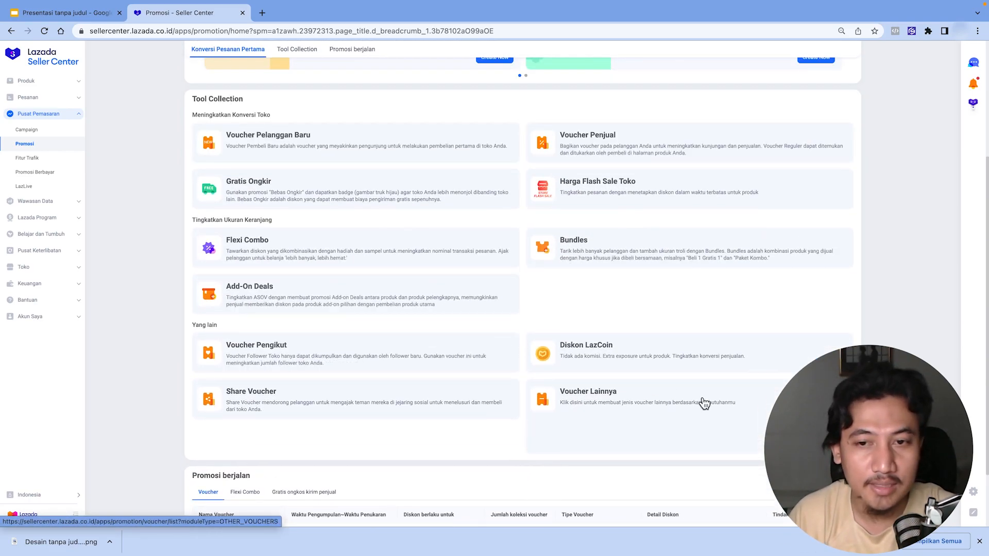
pyautogui.scroll(1, 703, 404)
pyautogui.scroll(1, 613, 147)
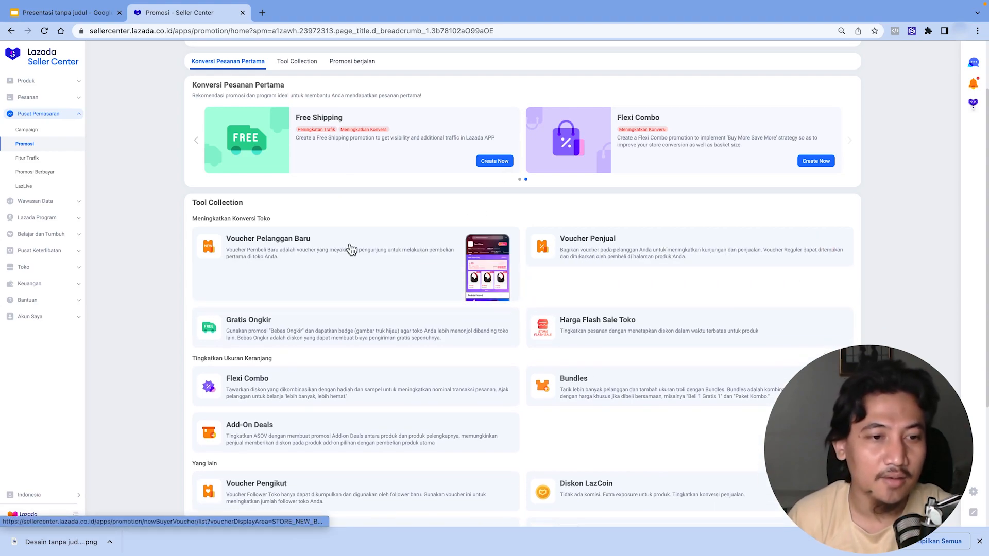
pyautogui.scroll(-3, 350, 249)
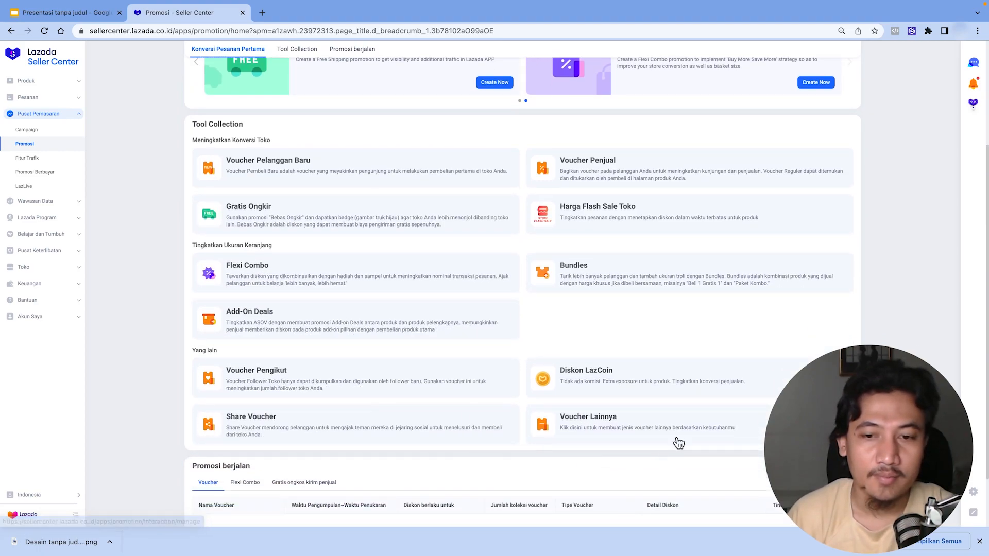
pyautogui.scroll(-1, 673, 432)
pyautogui.scroll(-1, 566, 415)
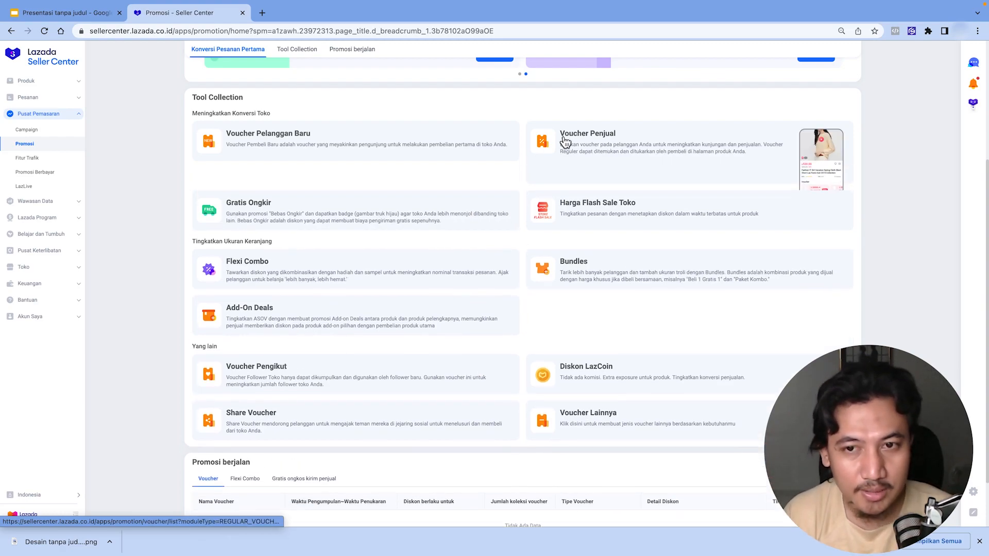
pyautogui.click(275, 153)
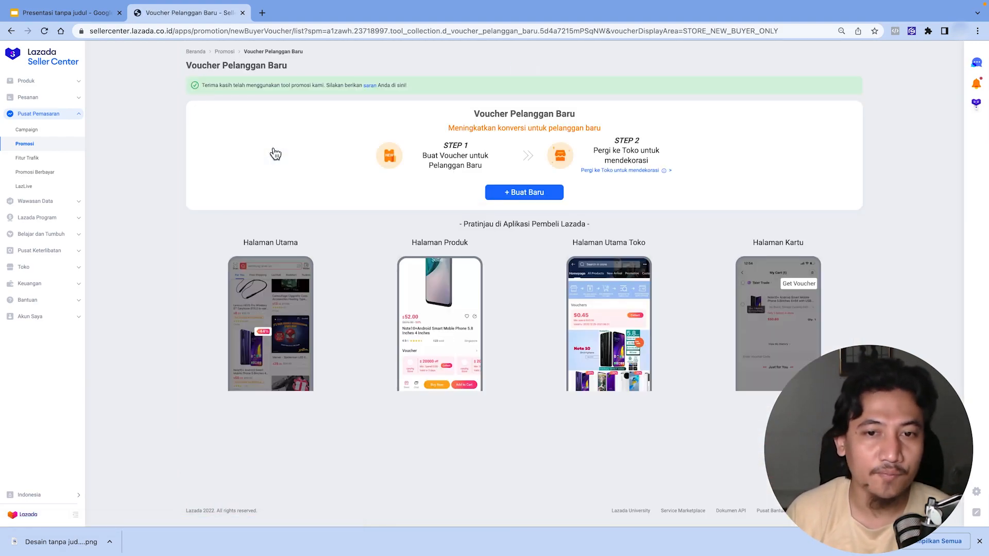
pyautogui.click(540, 201)
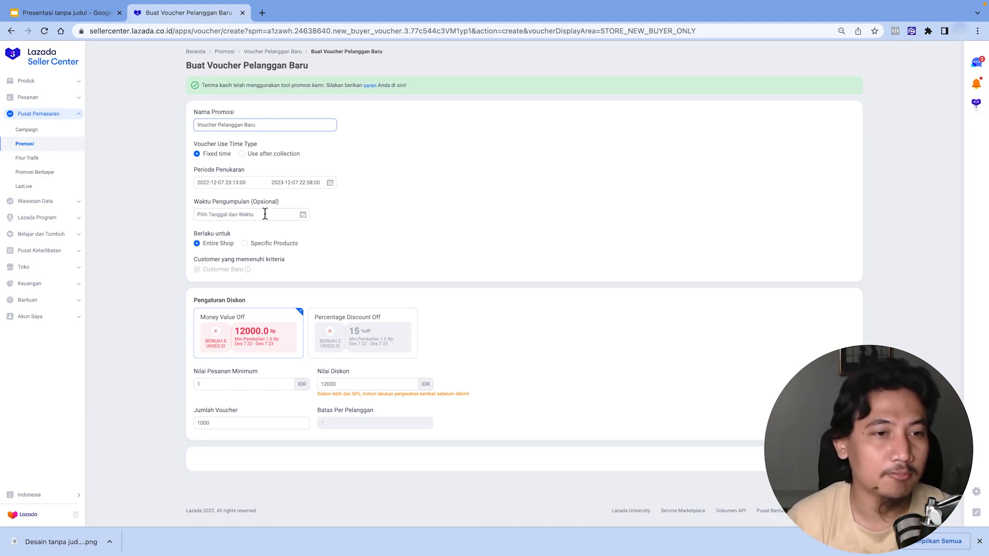
# - Examine the redemption period's date and time picker for the new buyer voucher
pyautogui.click(299, 184)
pyautogui.click(224, 183)
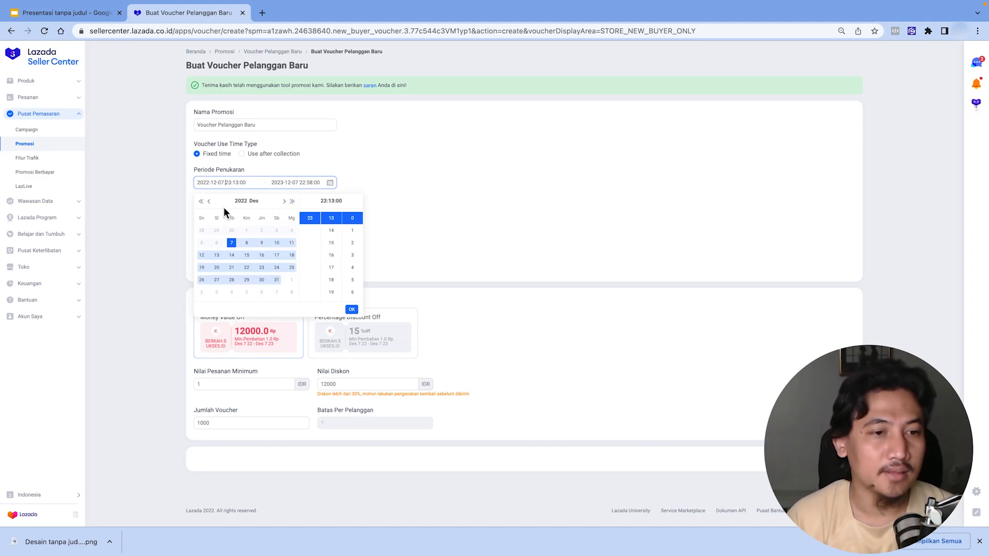
pyautogui.click(350, 309)
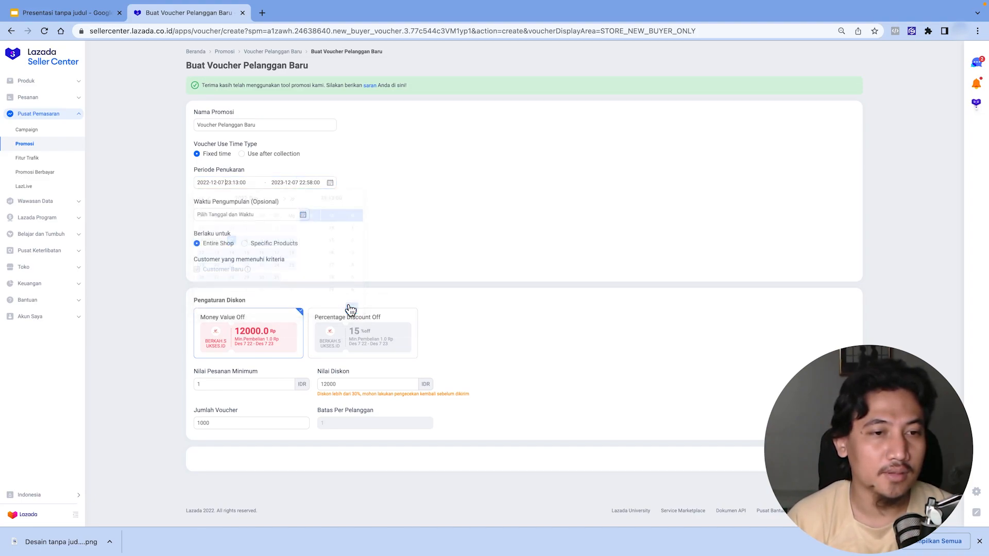
pyautogui.click(293, 184)
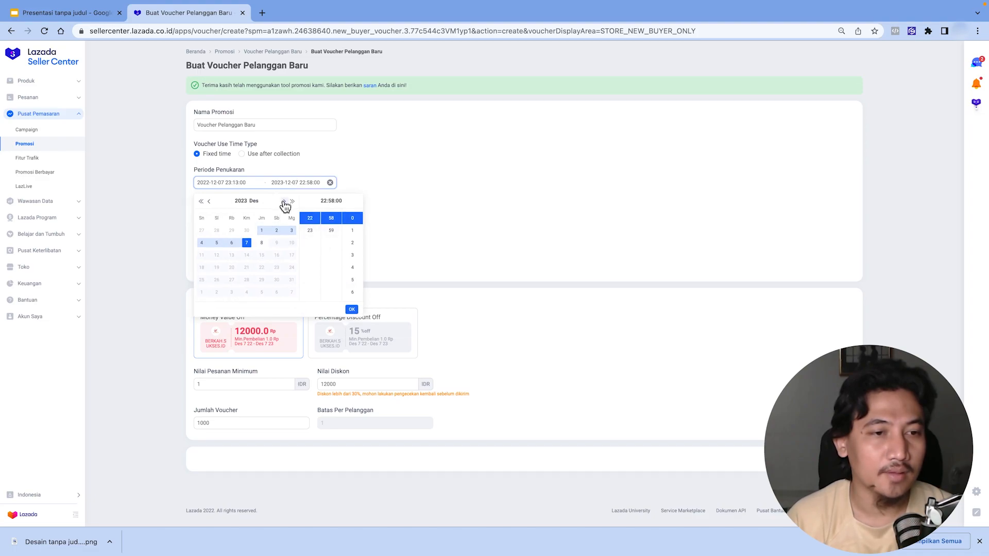
pyautogui.click(283, 202)
pyautogui.click(284, 202)
pyautogui.click(209, 202)
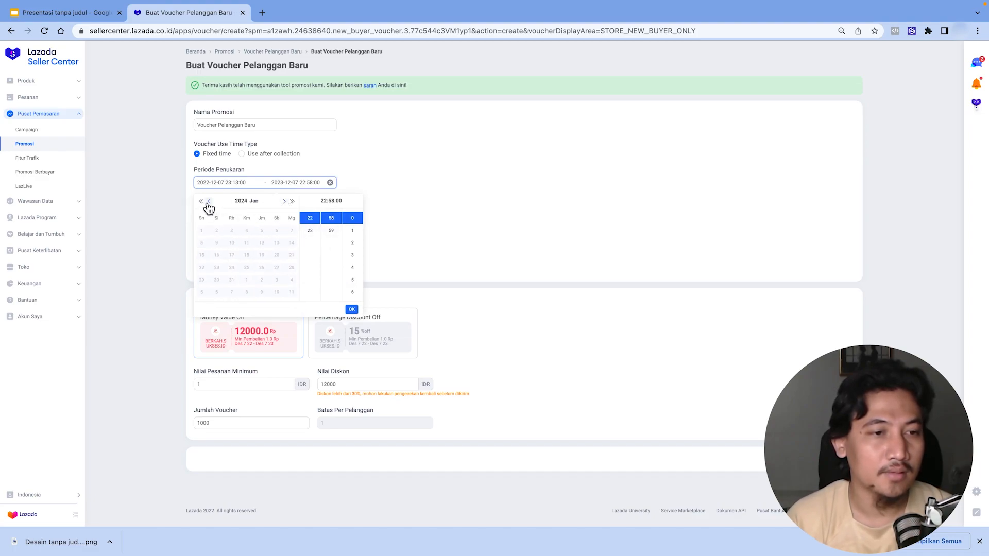
pyautogui.click(209, 202)
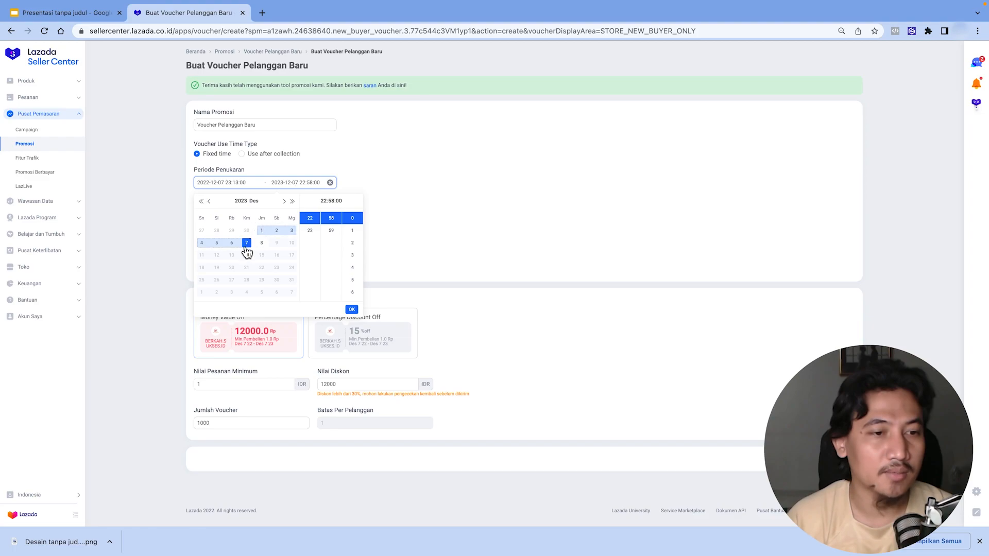
pyautogui.click(352, 309)
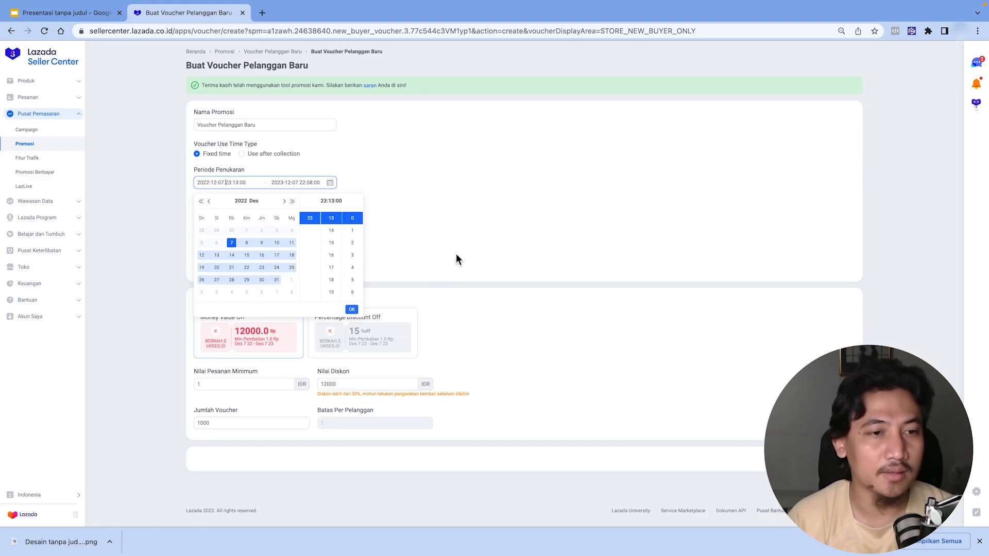
pyautogui.click(353, 310)
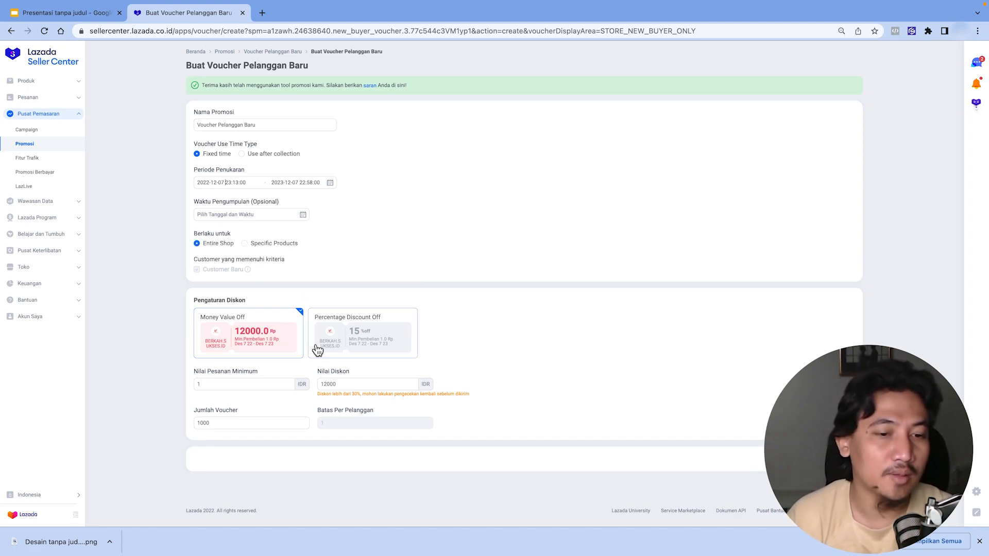
# - Set the minimum order value to 10000 IDR and the discount value to 500 IDR
pyautogui.click(241, 385)
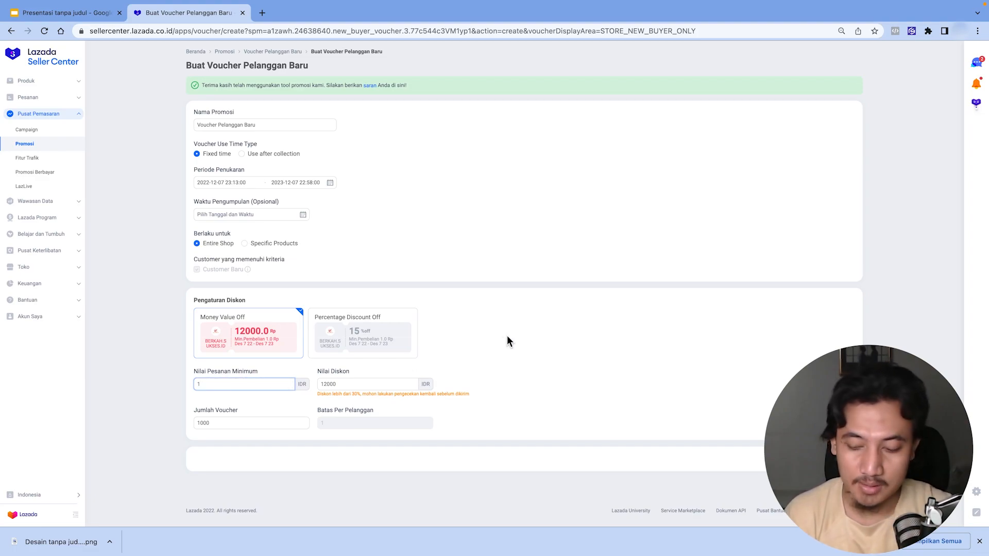
pyautogui.write('0000')
pyautogui.doubleClick(382, 384)
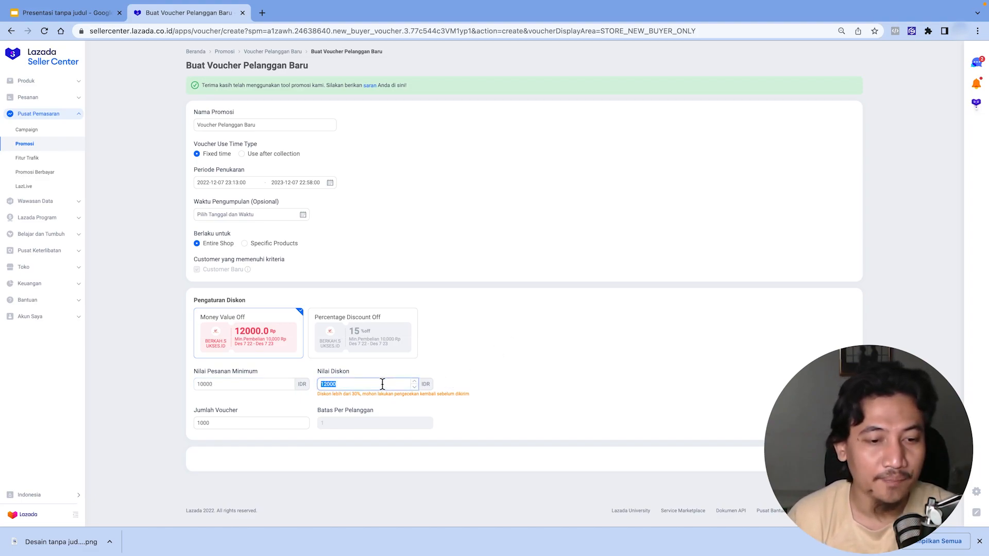
pyautogui.write('500')
# - Set the number of vouchers to 1000000, submit the new buyer voucher and close the follow-up popup
pyautogui.click(502, 377)
pyautogui.click(241, 416)
pyautogui.write('000')
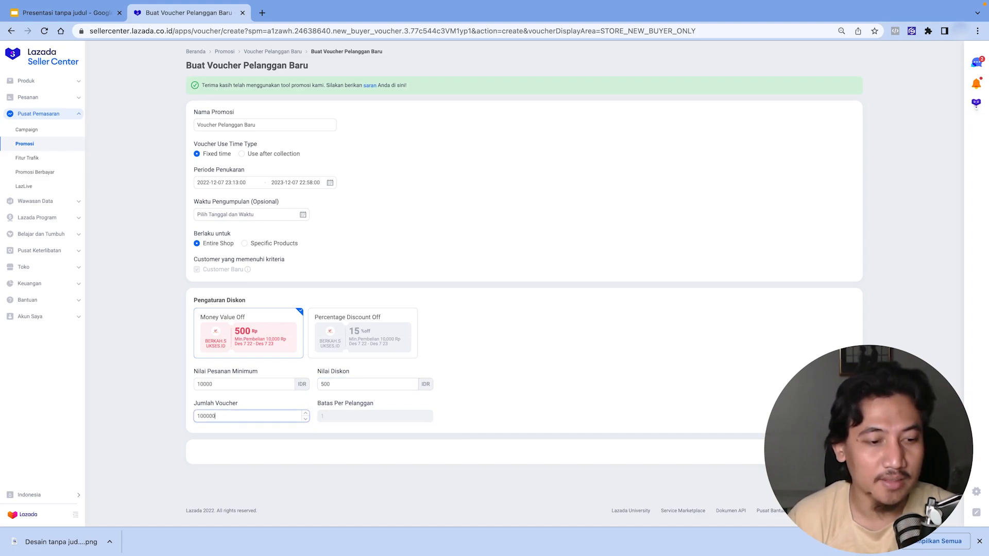
pyautogui.click(430, 434)
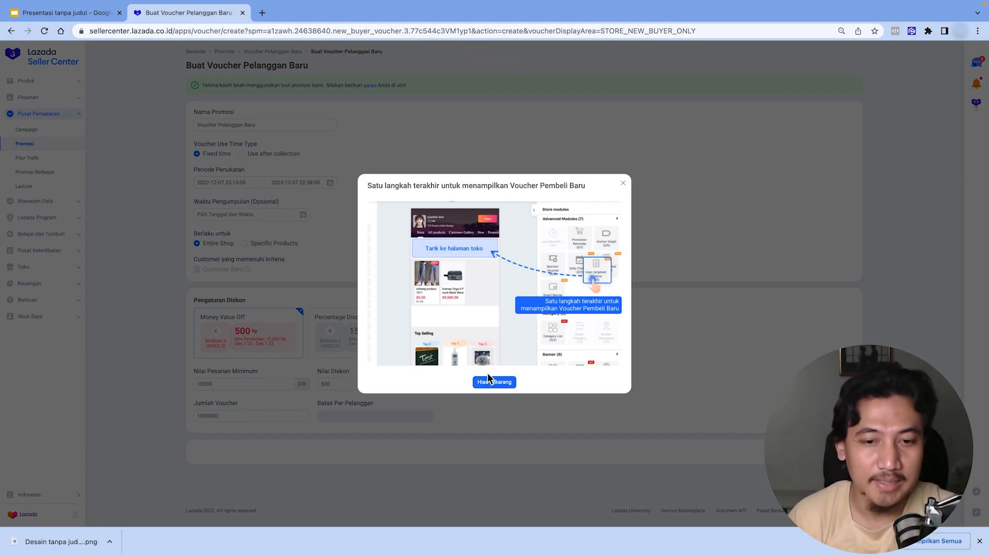
pyautogui.click(624, 187)
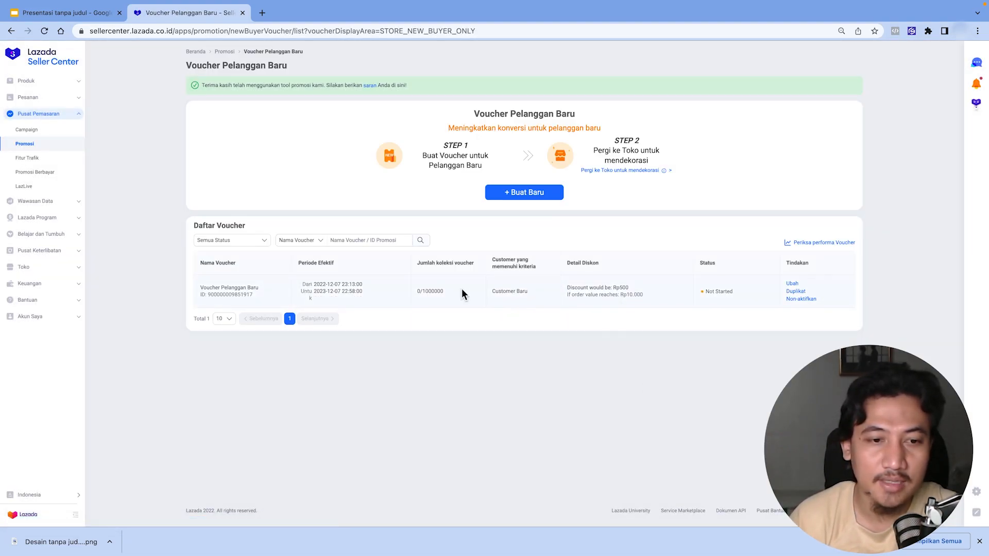
# - Return to Promotions, open the Flexi Combo tool and start creating a new Flexi Combo
pyautogui.click(235, 53)
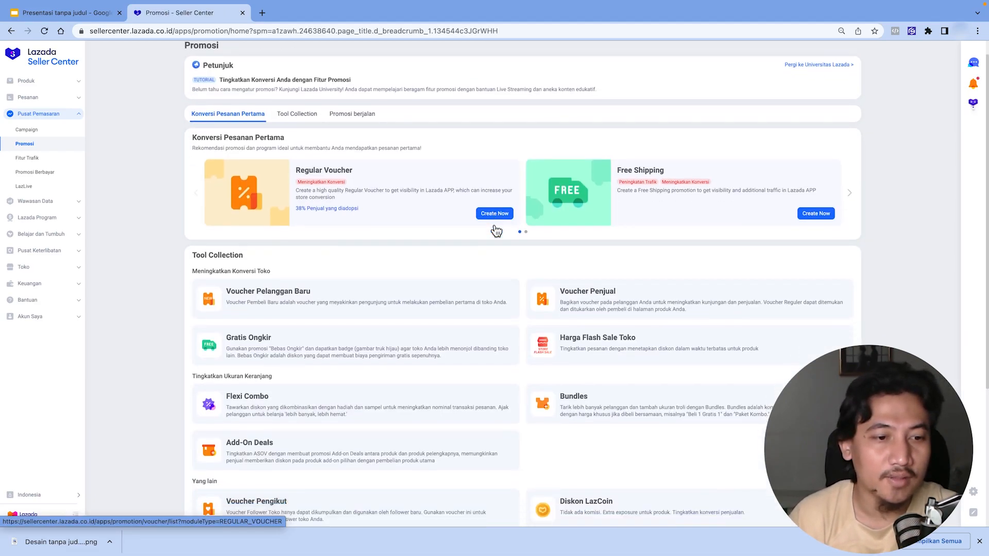
pyautogui.scroll(-3, 495, 230)
pyautogui.click(307, 305)
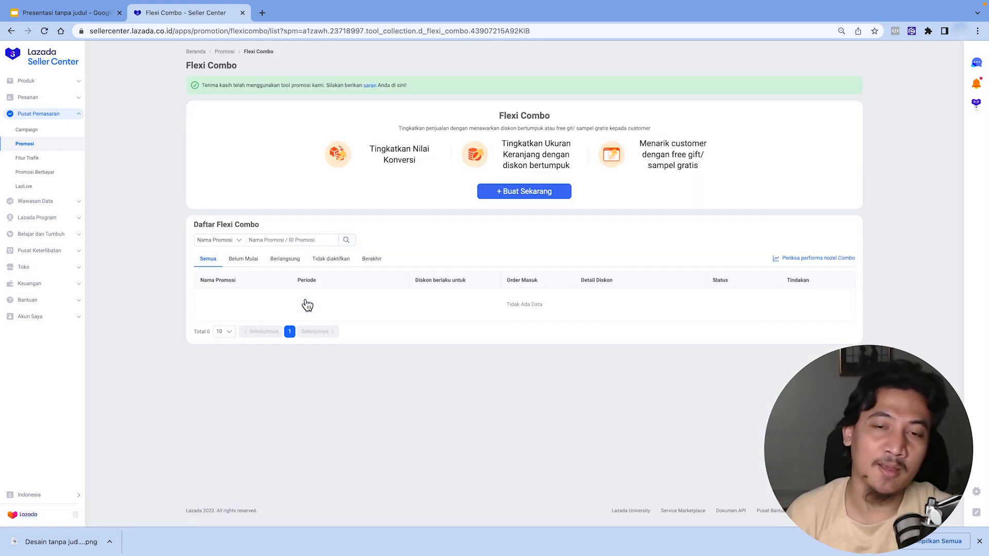
pyautogui.click(503, 196)
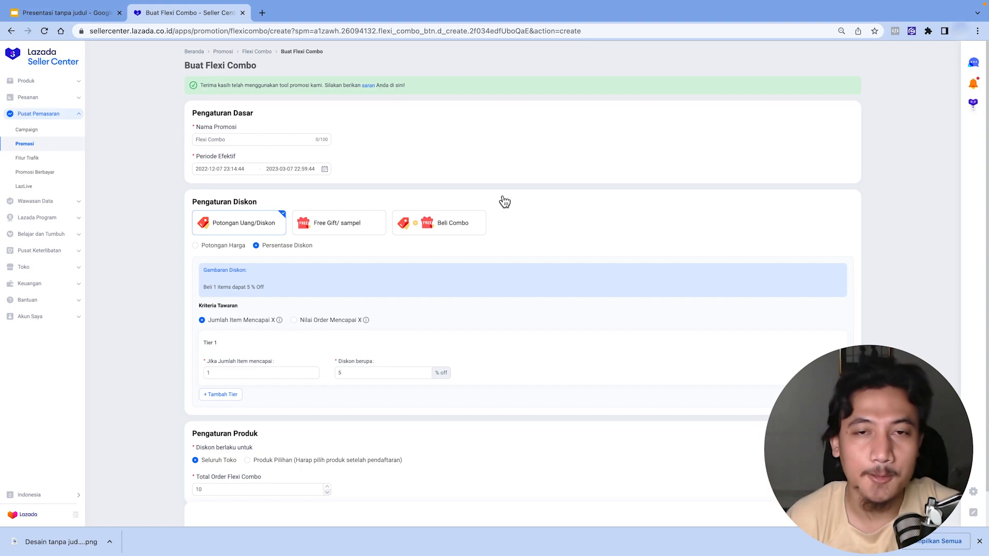
# - Set tier 1's item threshold to 3 under the percentage discount option
pyautogui.scroll(-1, 309, 346)
pyautogui.doubleClick(242, 333)
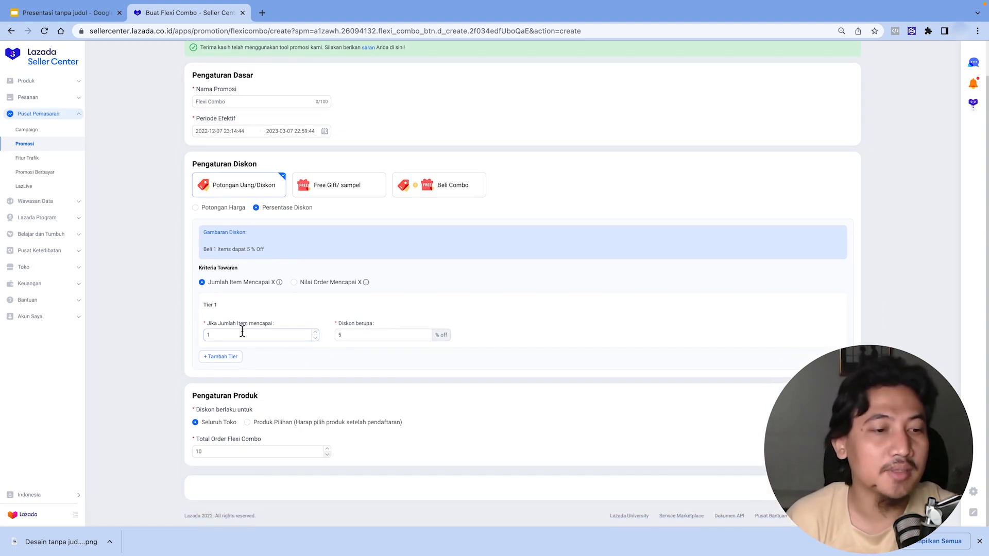
pyautogui.write('3')
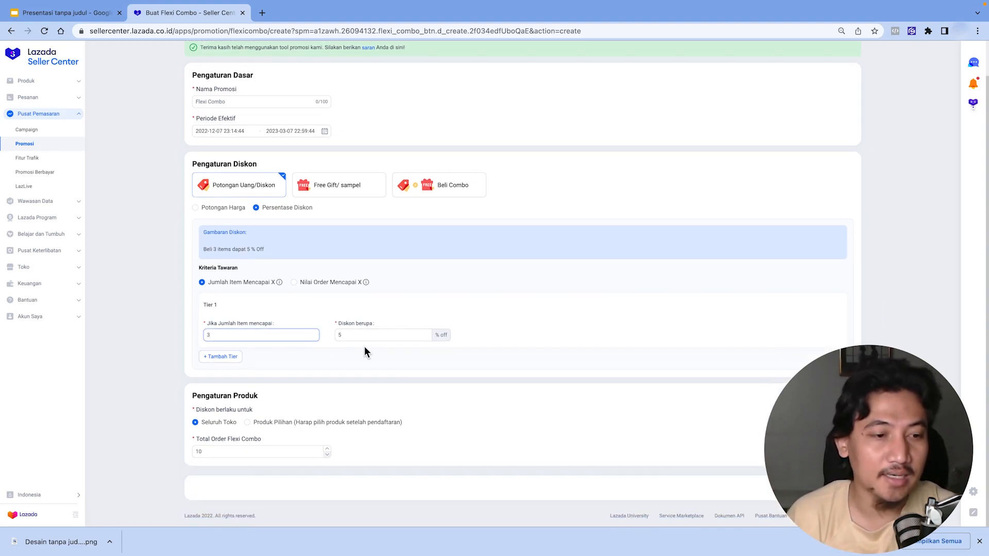
# - Review the Flexi Combo effective period in the date picker
pyautogui.scroll(1, 258, 126)
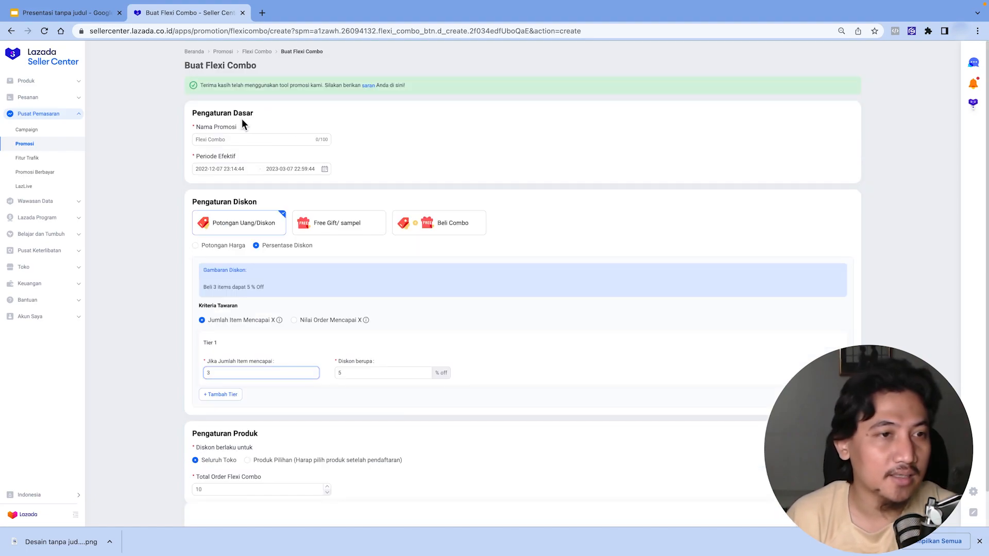
pyautogui.click(224, 170)
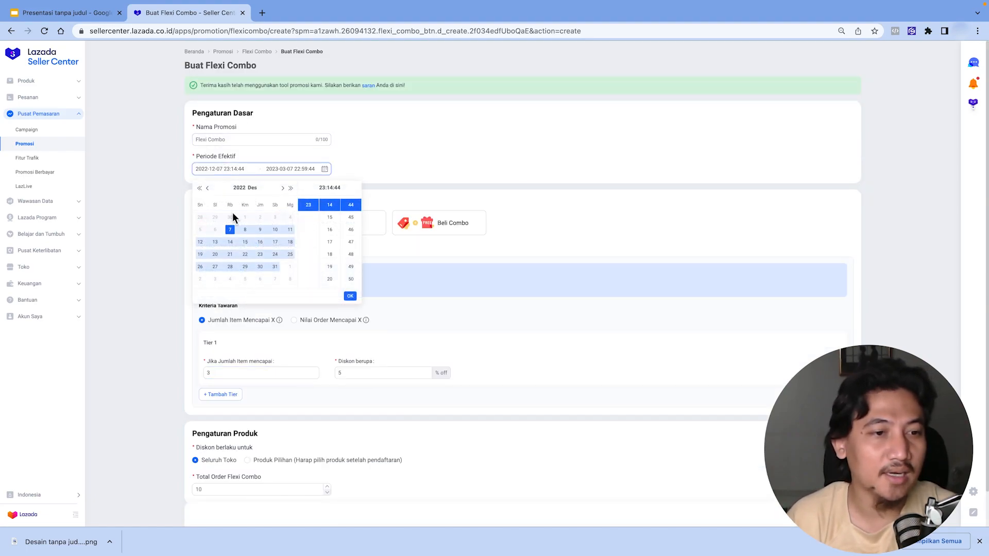
pyautogui.click(348, 293)
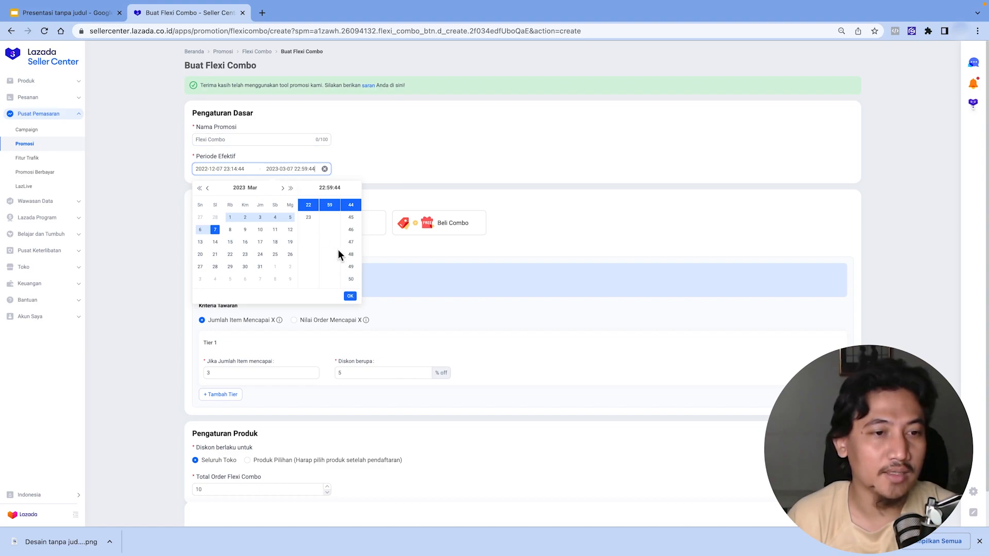
pyautogui.click(351, 296)
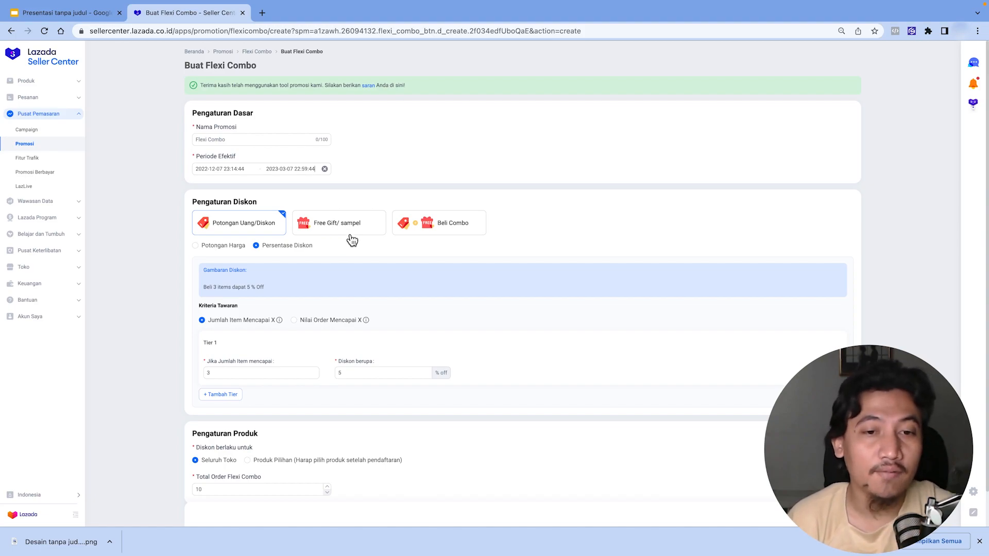
# - Preview the Beli Combo and Free Gift/sampel discount types, then select Potongan Uang/Diskon with Potongan Harga
pyautogui.click(461, 228)
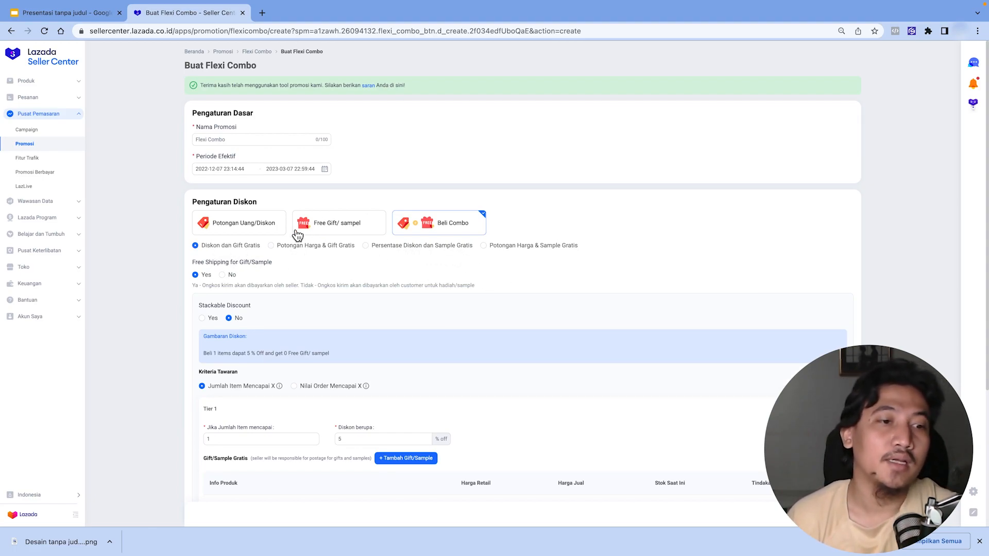
pyautogui.click(247, 230)
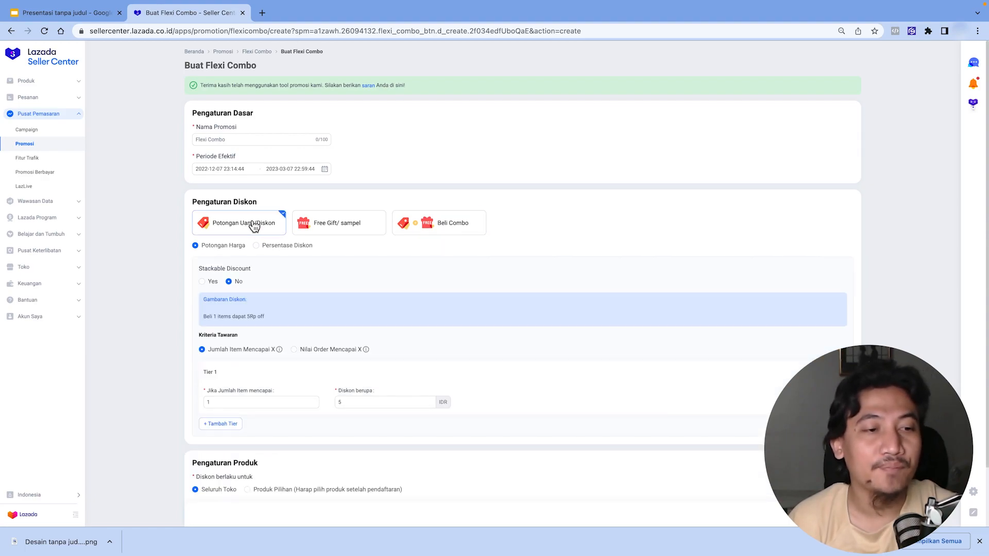
pyautogui.click(332, 228)
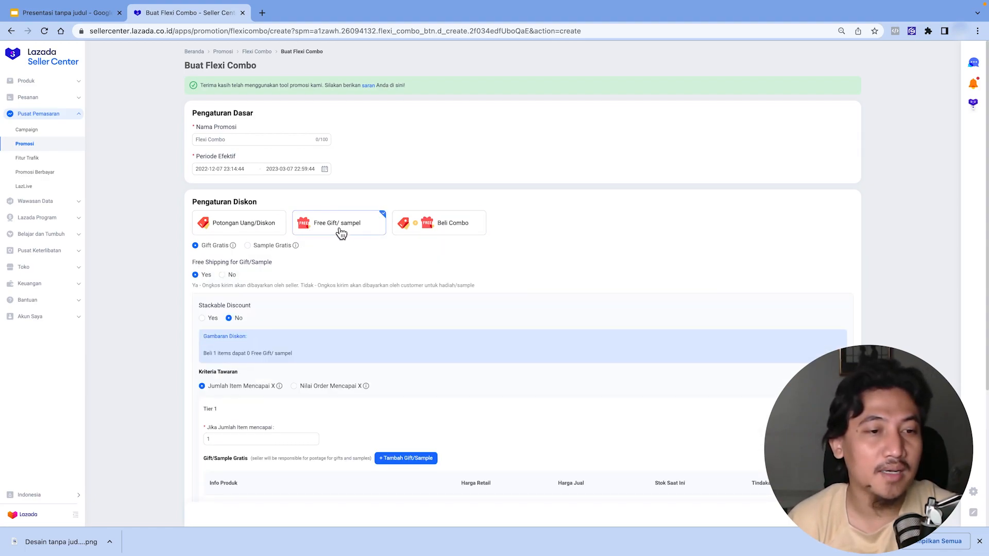
pyautogui.click(429, 231)
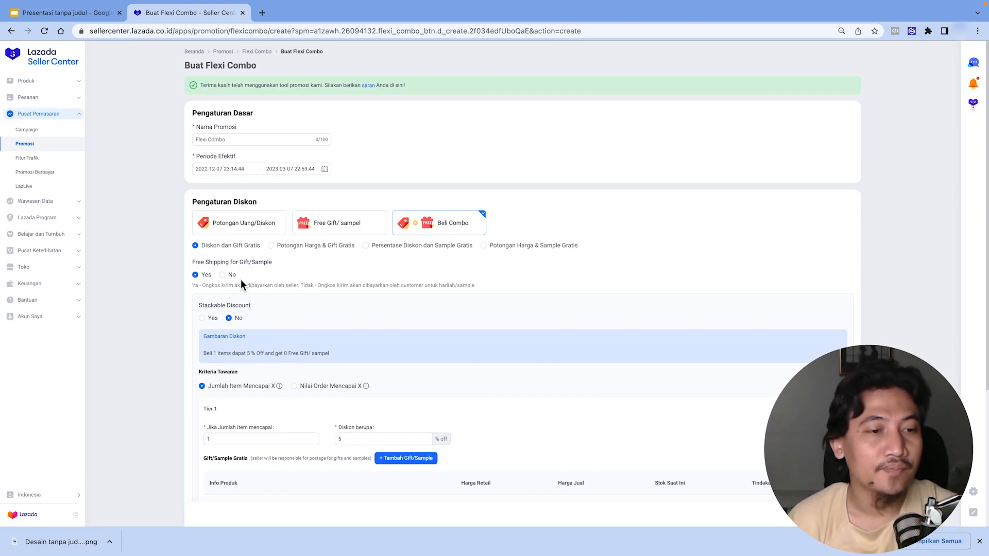
pyautogui.scroll(-2, 293, 392)
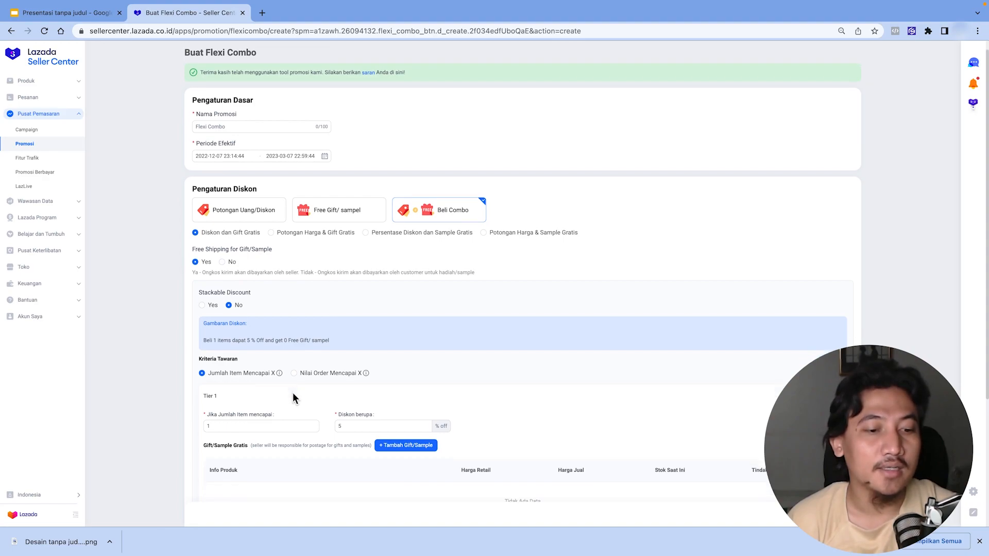
pyautogui.click(232, 141)
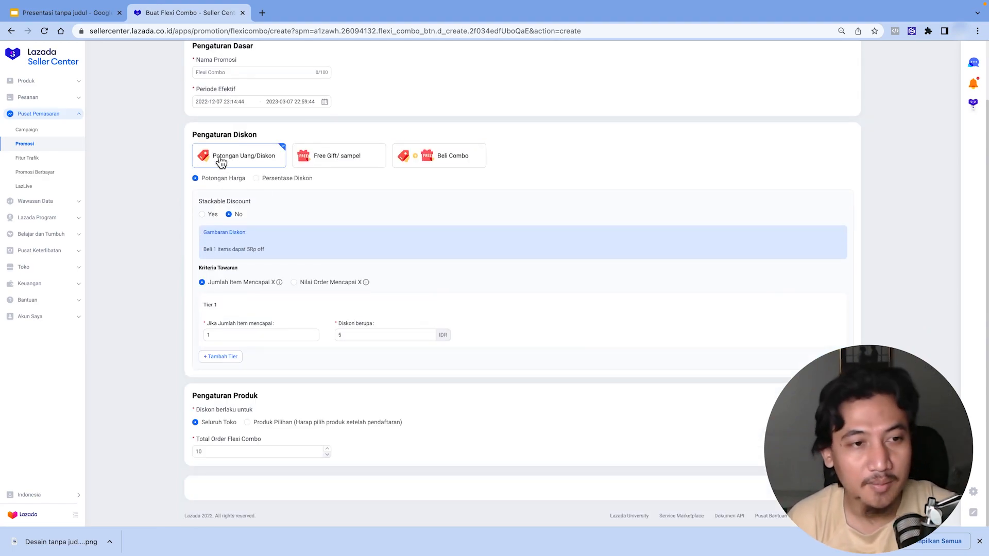
# - Set tier 1 to require 3 items with a 2 IDR discount
pyautogui.click(242, 334)
pyautogui.doubleClick(243, 334)
pyautogui.write('3')
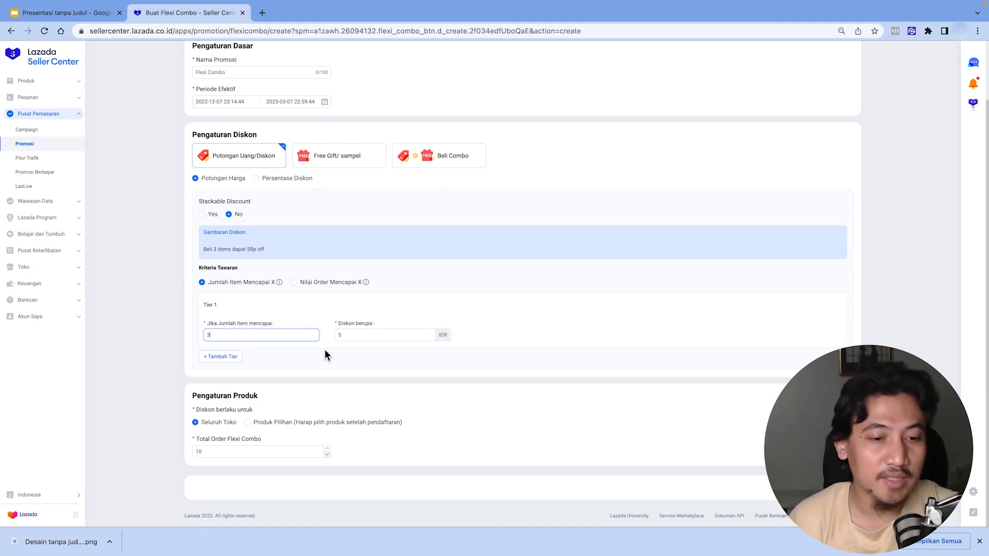
pyautogui.doubleClick(350, 334)
pyautogui.write('2')
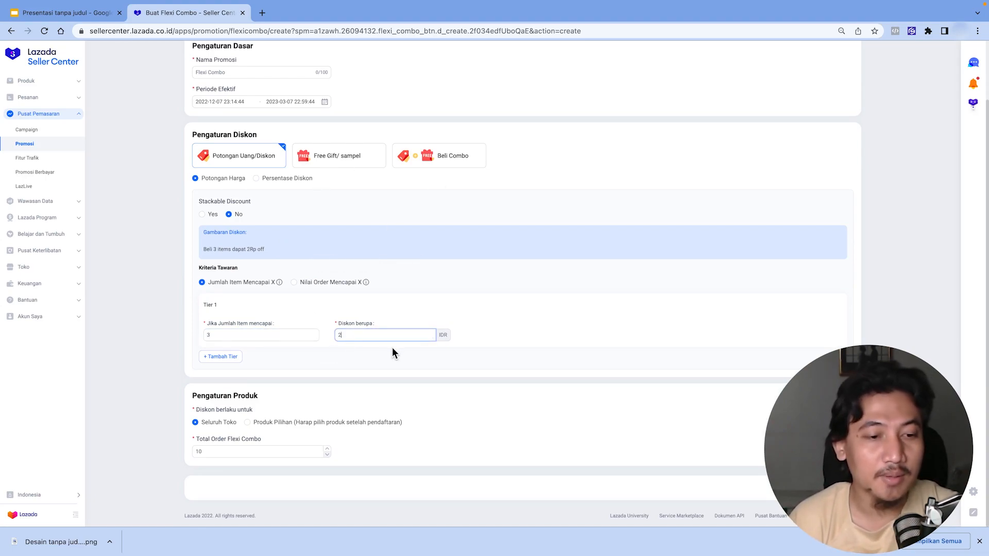
# - Add a second tier and set its item threshold to 5
pyautogui.click(221, 357)
pyautogui.doubleClick(216, 401)
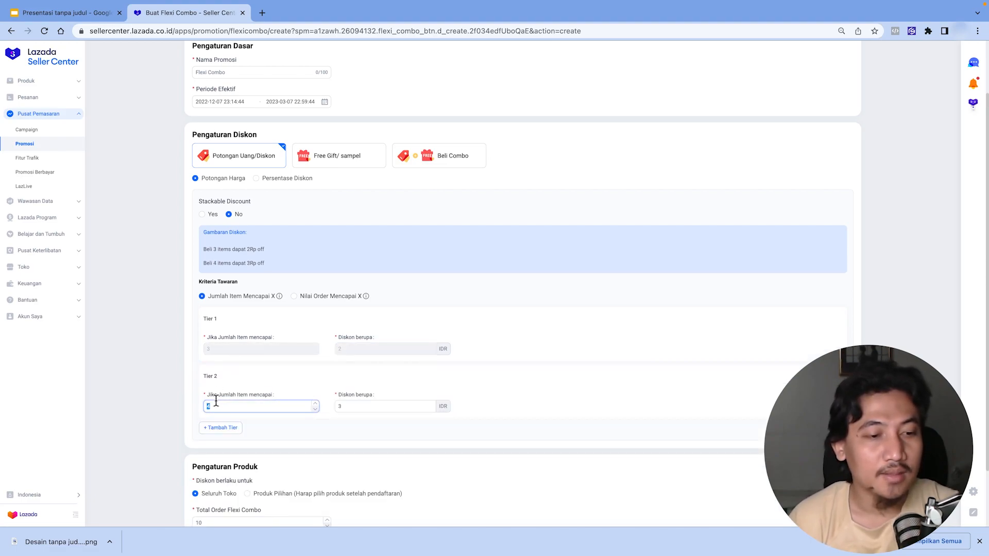
pyautogui.write('5')
pyautogui.doubleClick(341, 406)
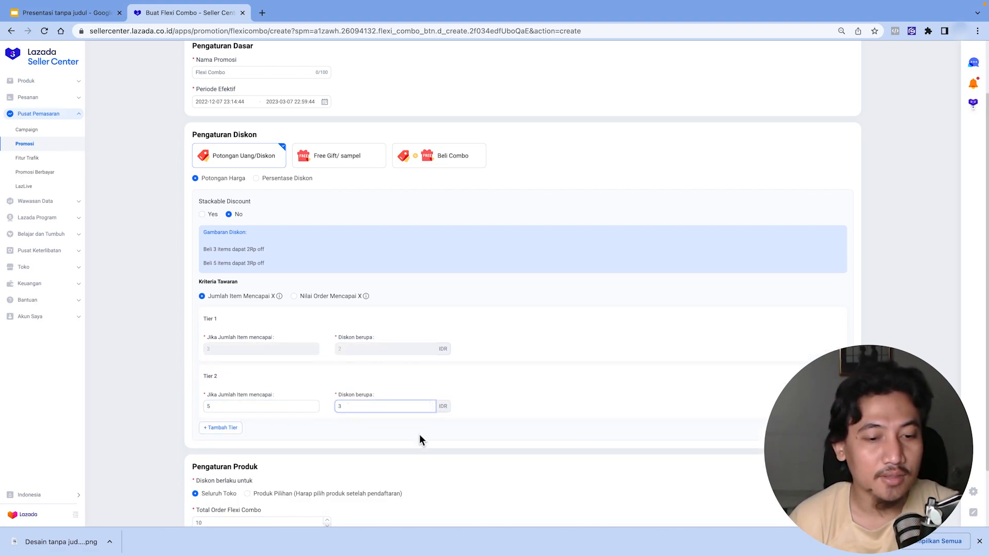
# - Add a third tier requiring 10 items with a 5 IDR discount
pyautogui.click(419, 436)
pyautogui.scroll(-1, 419, 435)
pyautogui.click(229, 385)
pyautogui.doubleClick(228, 432)
pyautogui.write('10')
pyautogui.doubleClick(349, 434)
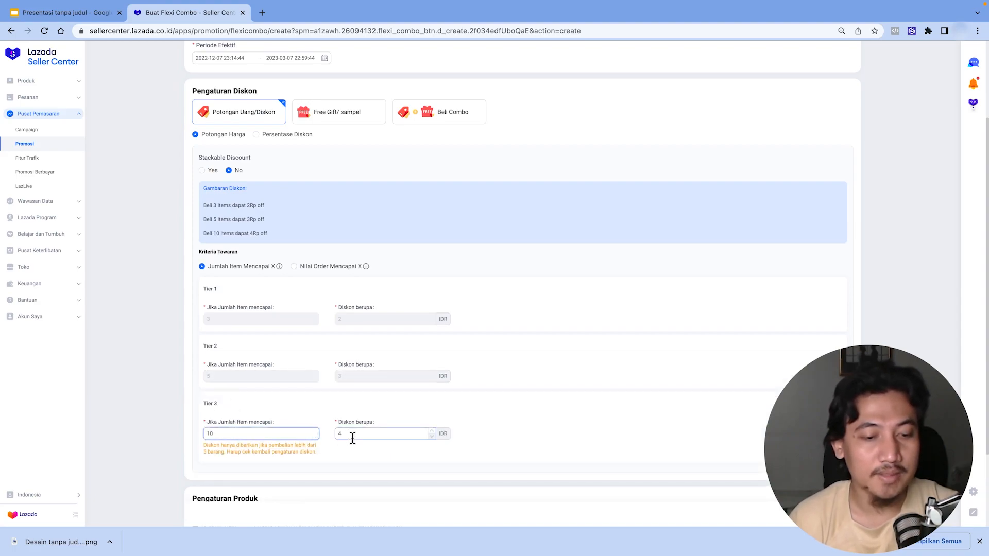
pyautogui.write('5')
pyautogui.click(520, 431)
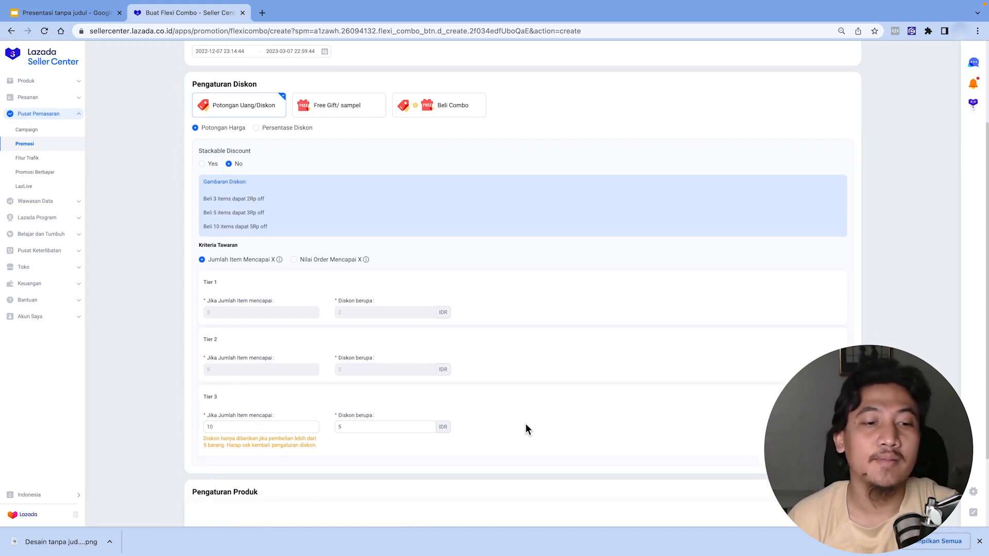
# - Change tier 3's item threshold to 7
pyautogui.scroll(-3, 525, 424)
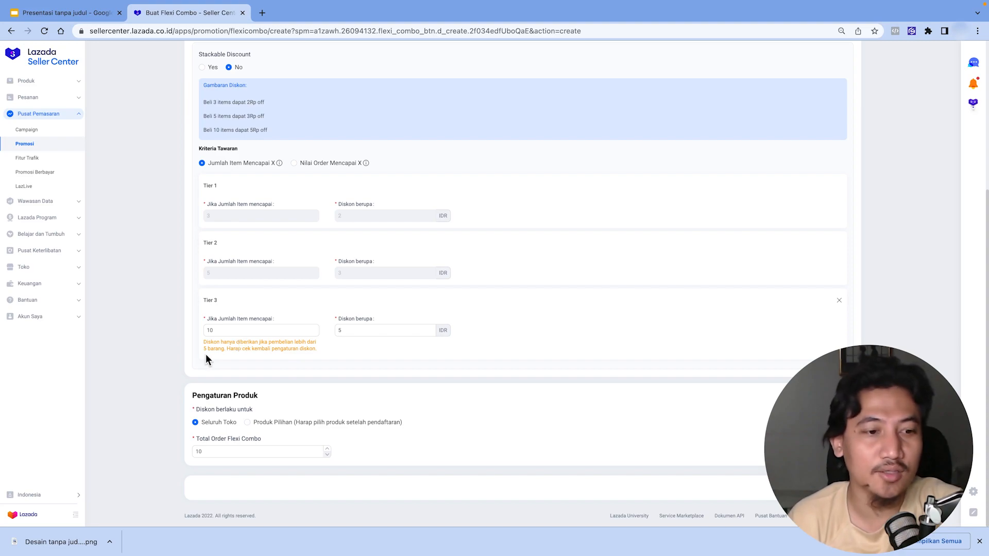
pyautogui.doubleClick(219, 331)
pyautogui.write('7')
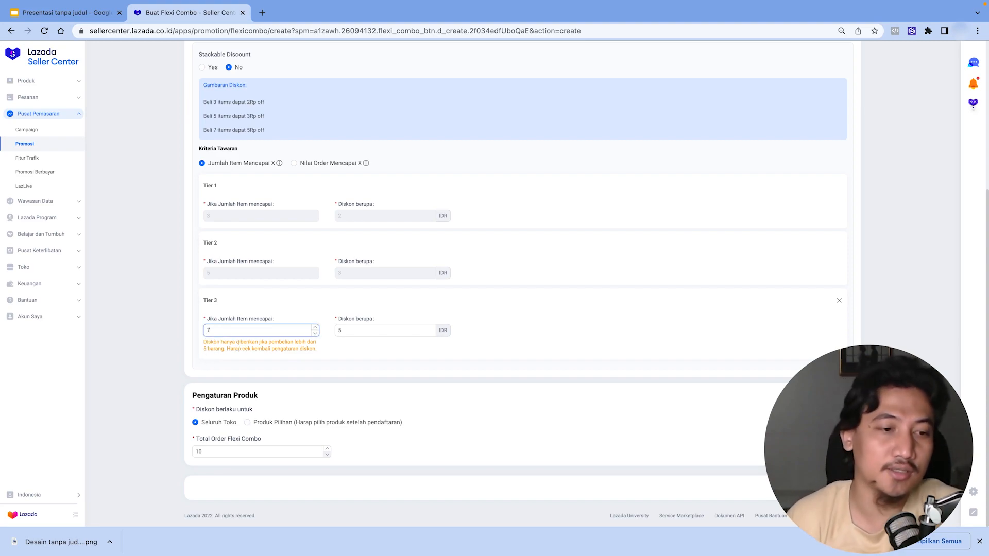
# - Set the total Flexi Combo order limit to 100000
pyautogui.click(539, 393)
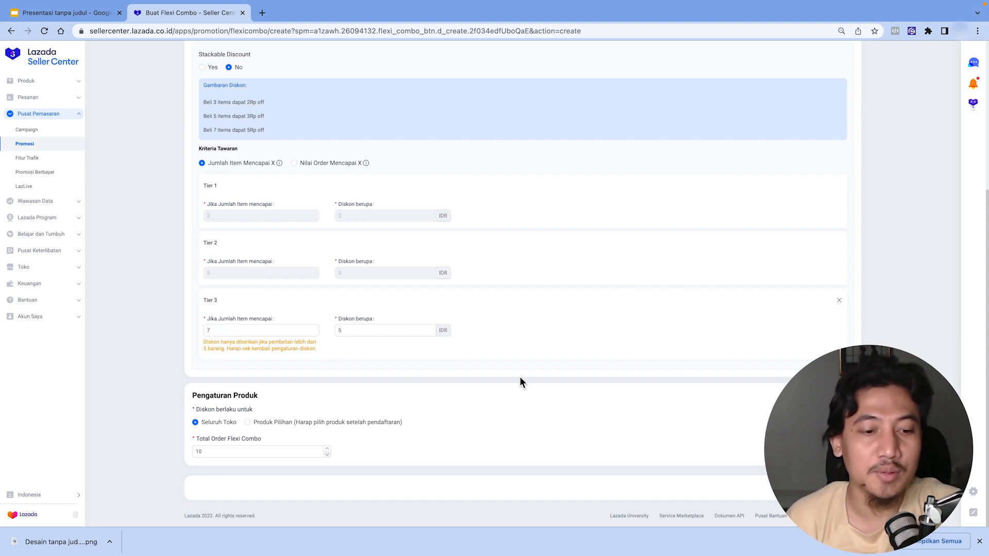
pyautogui.click(232, 451)
pyautogui.write('000')
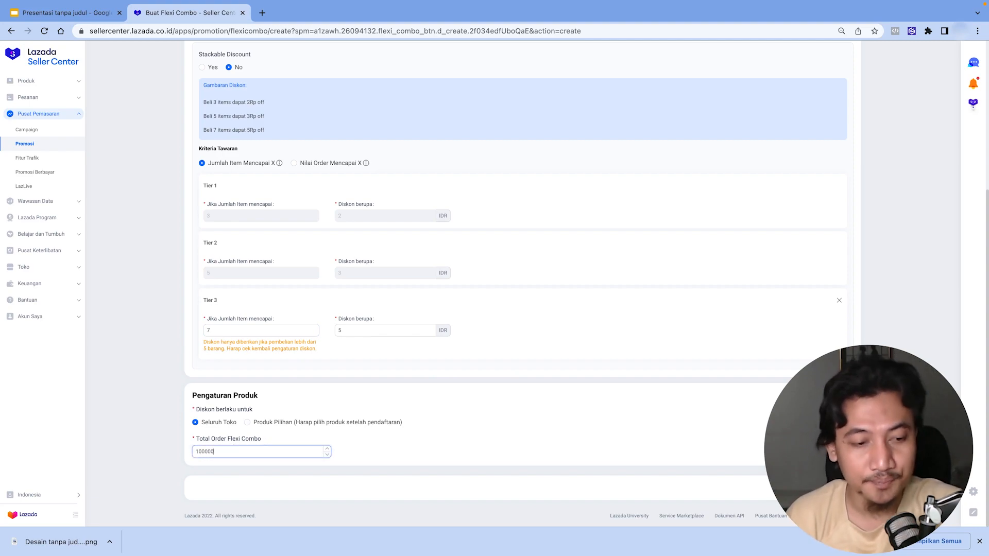
pyautogui.write('0')
# - Switch the offer criterion to order value reached and remove tiers 3 and 2
pyautogui.scroll(5, 283, 454)
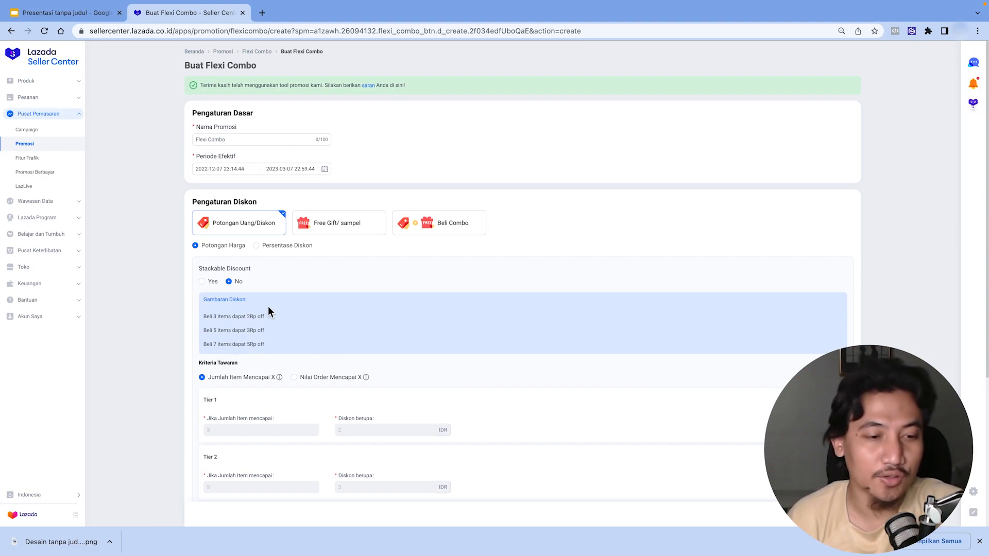
pyautogui.scroll(-2, 415, 377)
pyautogui.scroll(-1, 458, 427)
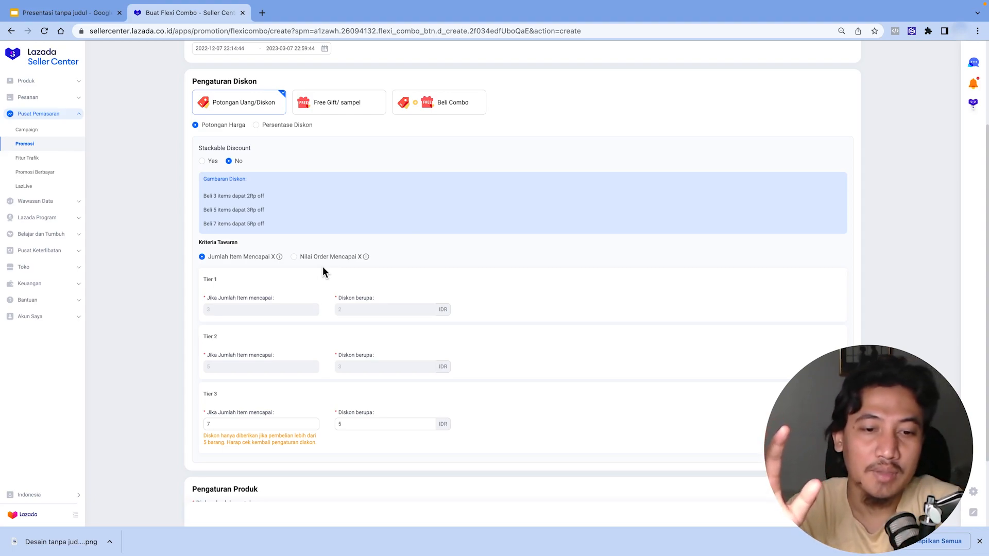
pyautogui.click(294, 258)
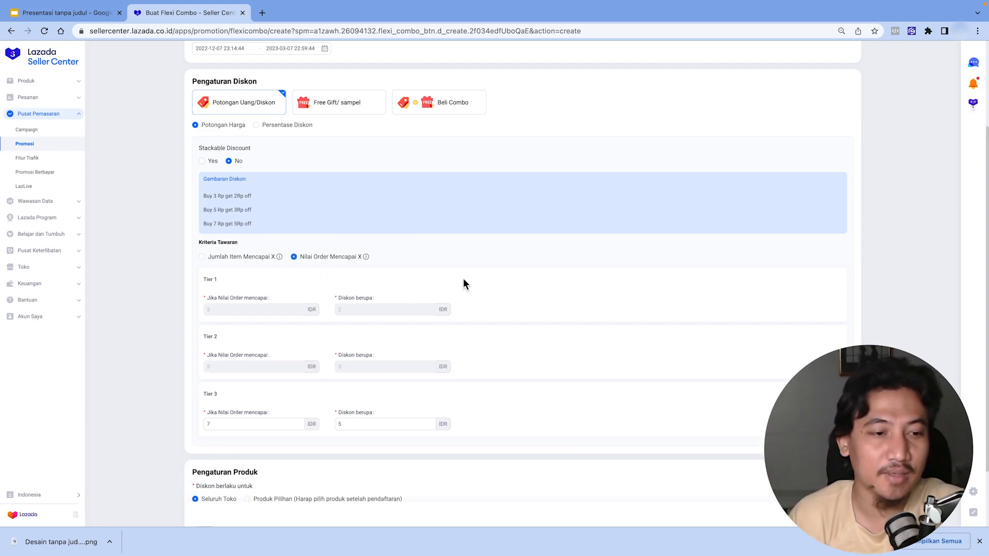
pyautogui.scroll(-3, 325, 425)
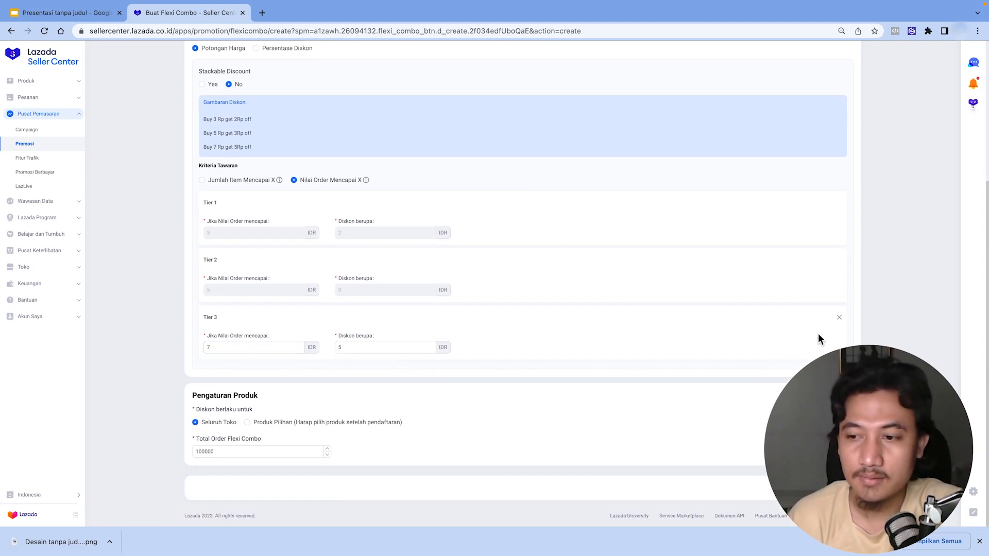
pyautogui.click(839, 320)
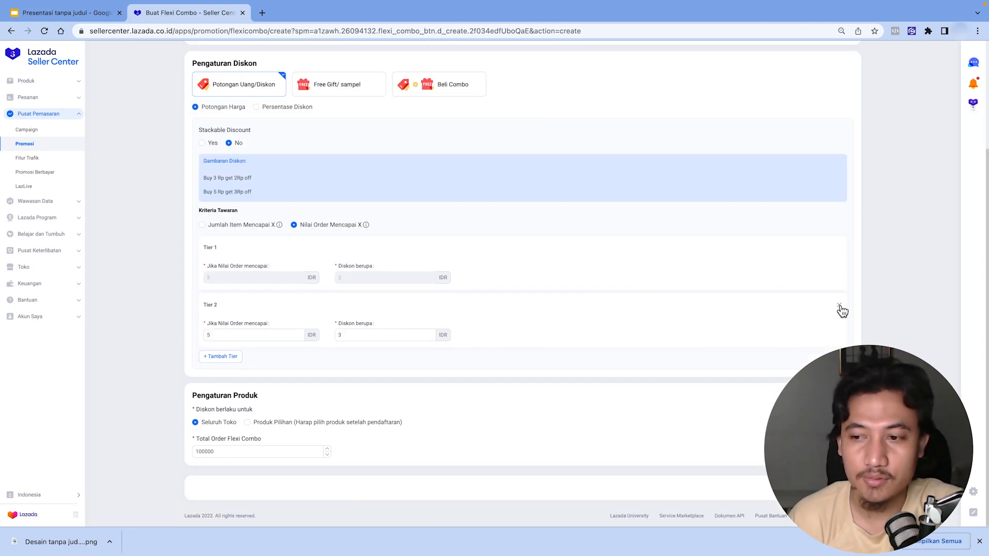
pyautogui.click(841, 305)
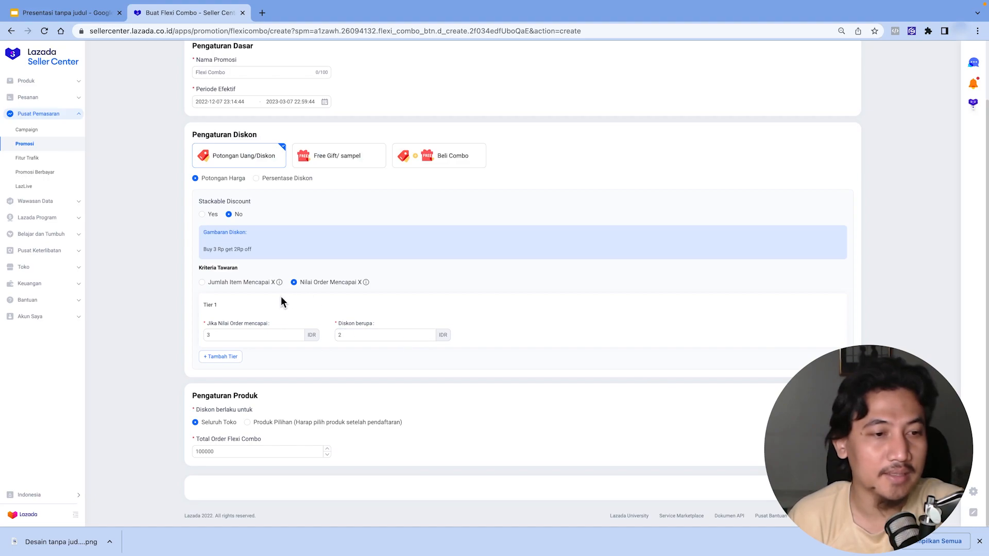
# - Enable stackable discount, switch to a percentage discount, and set tier 1 to 3 with 2% off
pyautogui.click(220, 215)
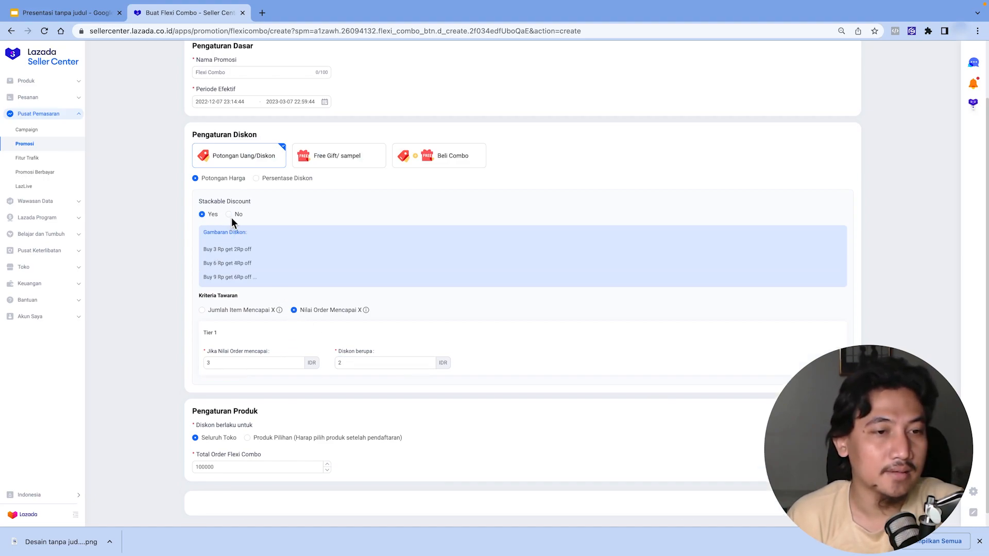
pyautogui.click(265, 180)
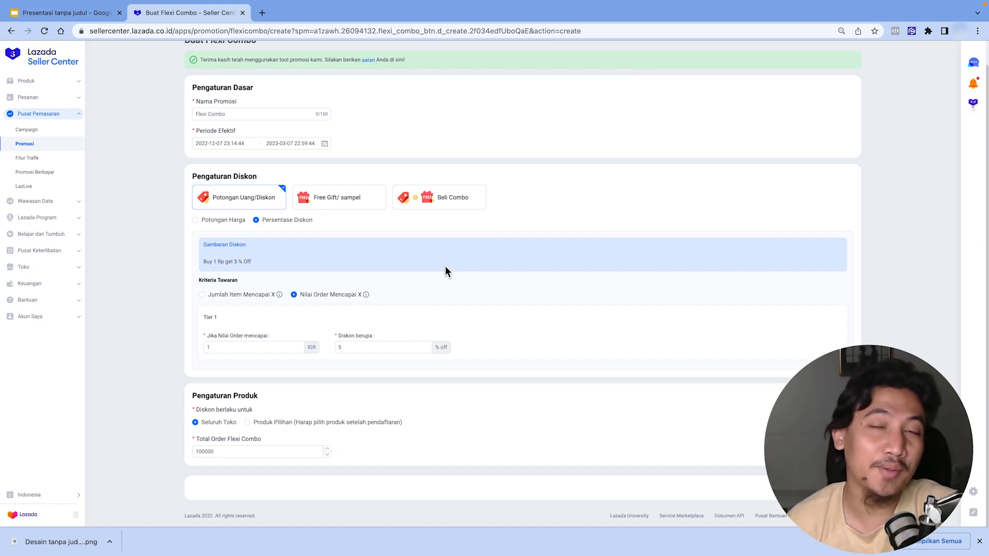
pyautogui.doubleClick(241, 349)
pyautogui.write('3')
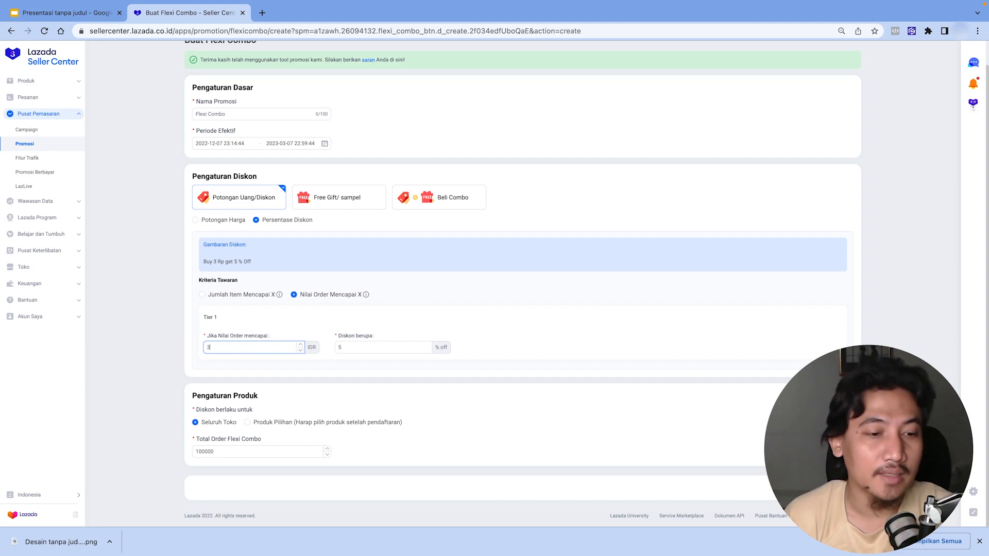
pyautogui.doubleClick(341, 347)
pyautogui.write('2')
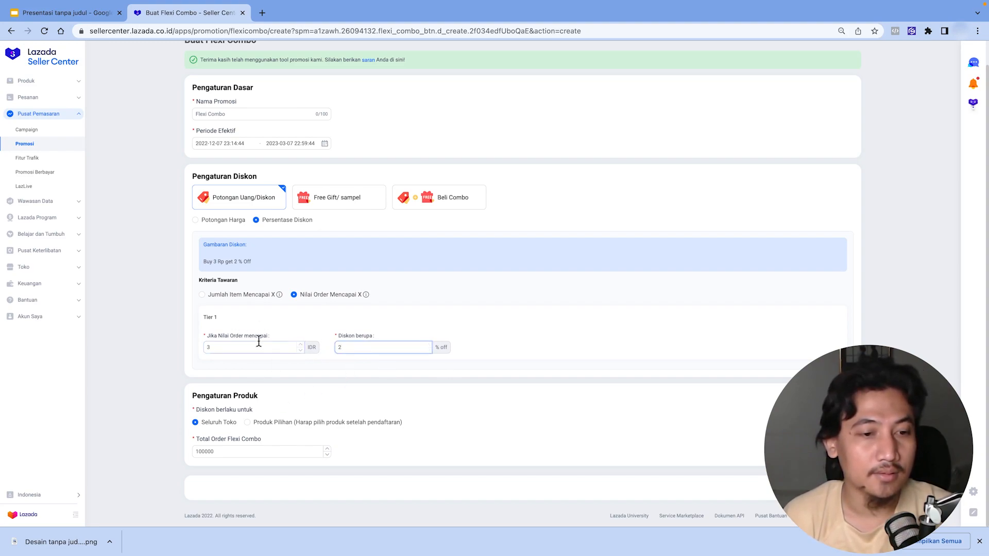
# - Try a tier 1 order-value threshold of 100000 IDR, switching between the item-count and order-value criteria
pyautogui.click(202, 294)
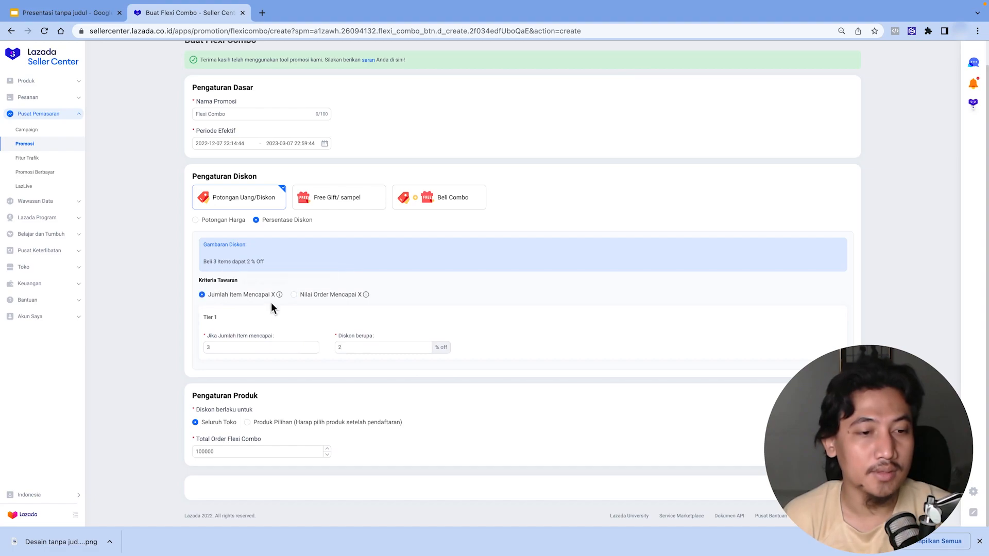
pyautogui.moveTo(226, 293)
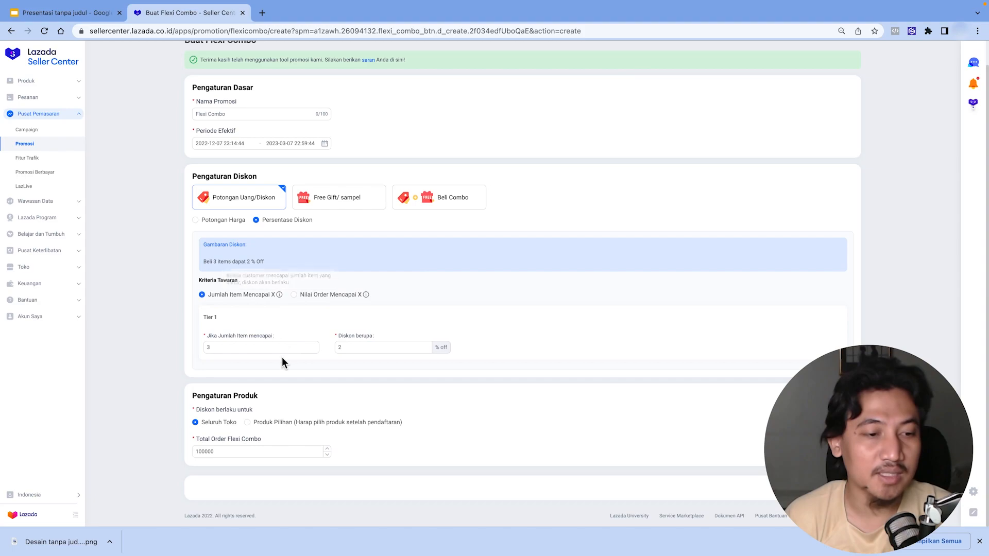
pyautogui.click(293, 295)
pyautogui.doubleClick(218, 344)
pyautogui.write('100000')
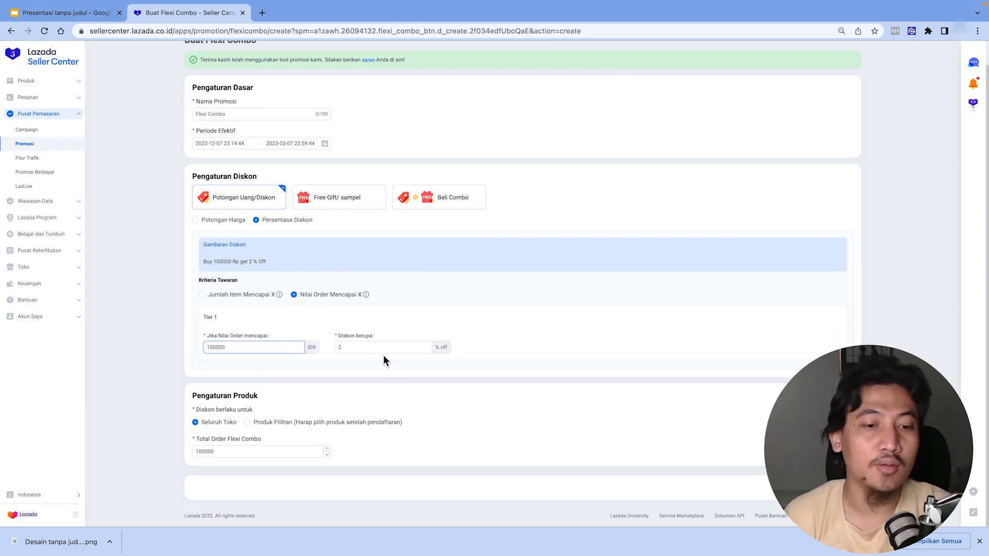
pyautogui.click(202, 295)
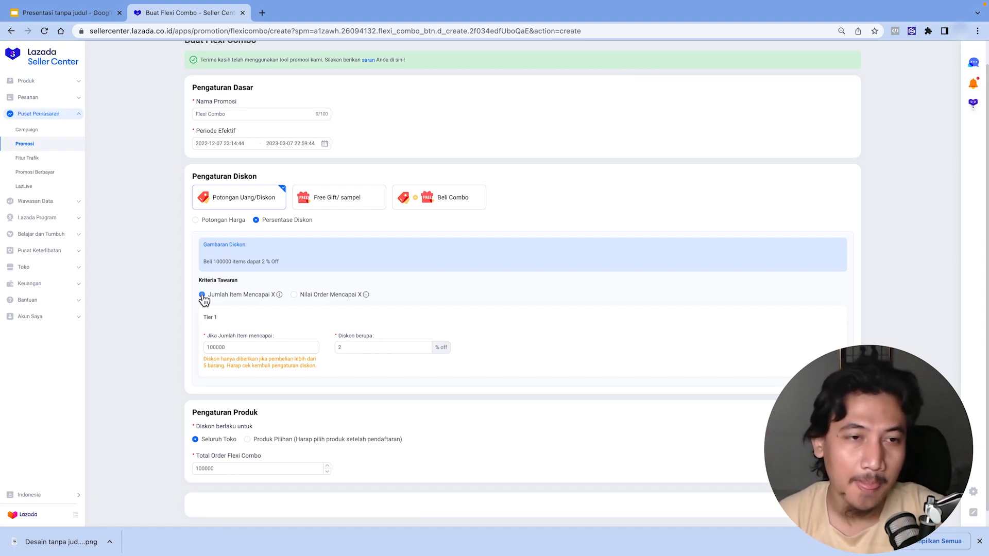
# - Set tier 1 to require 3 items with a 2% discount
pyautogui.doubleClick(230, 346)
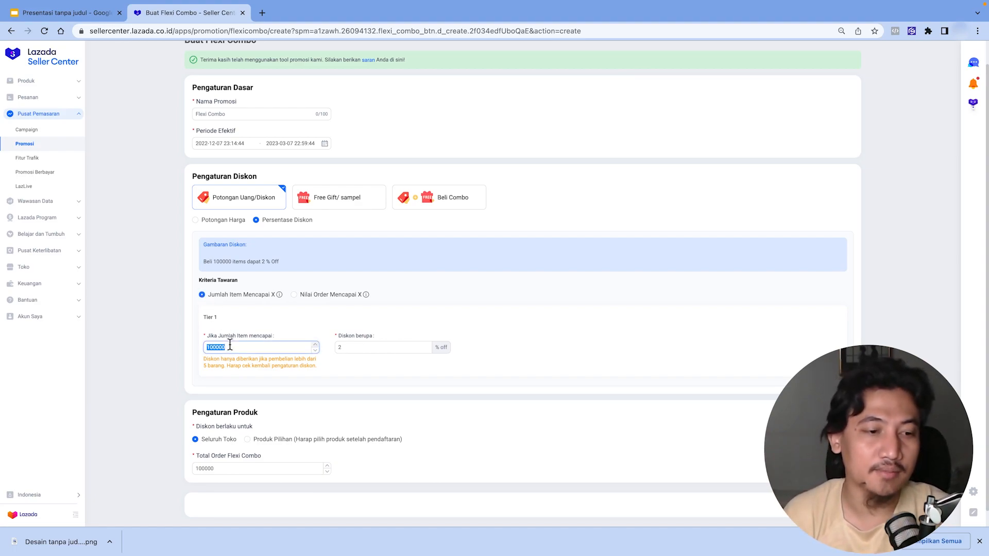
pyautogui.write('3')
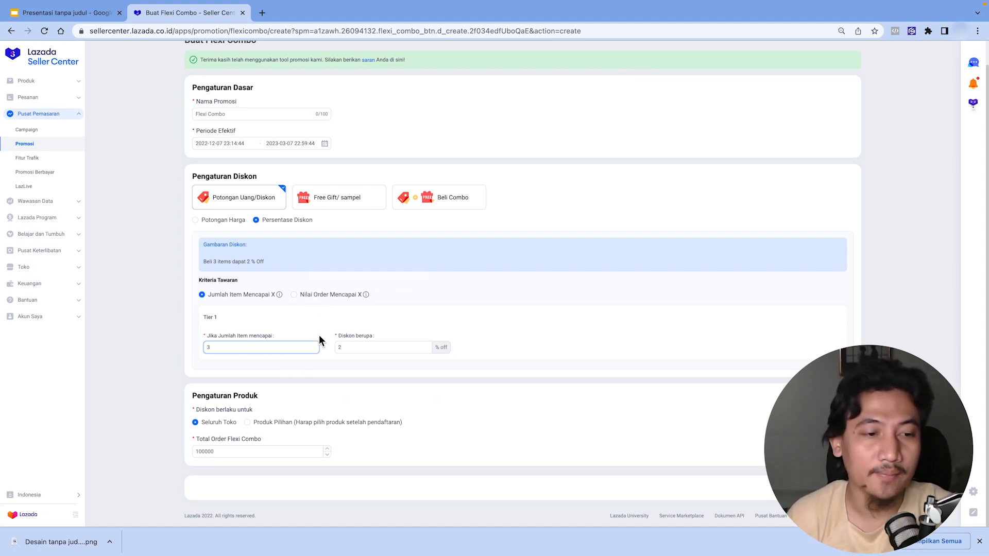
pyautogui.click(362, 348)
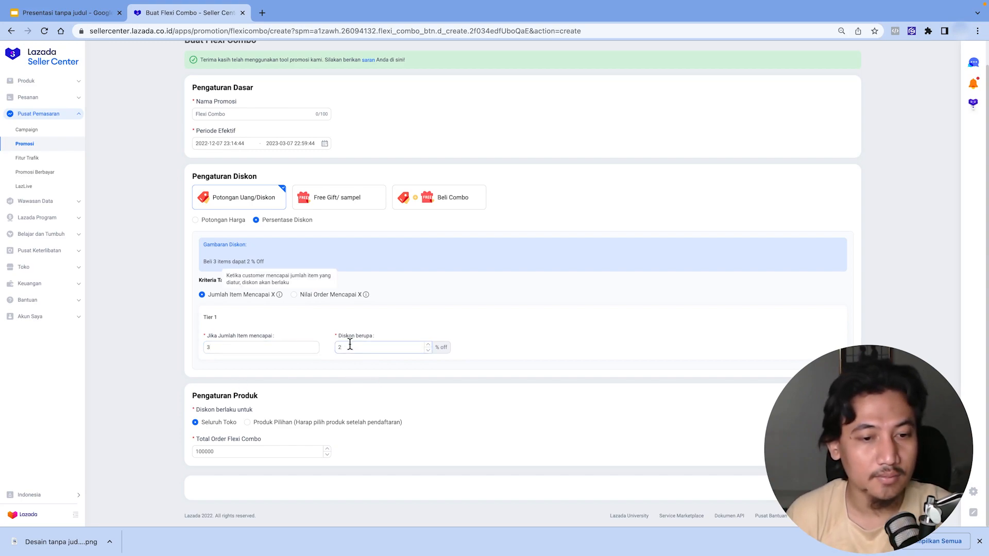
pyautogui.click(368, 347)
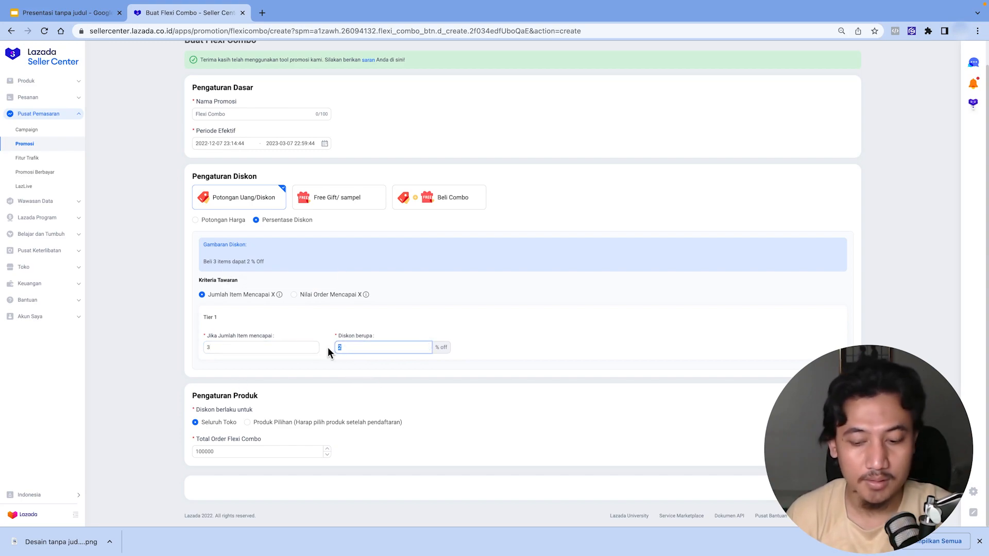
pyautogui.write('2')
pyautogui.click(348, 393)
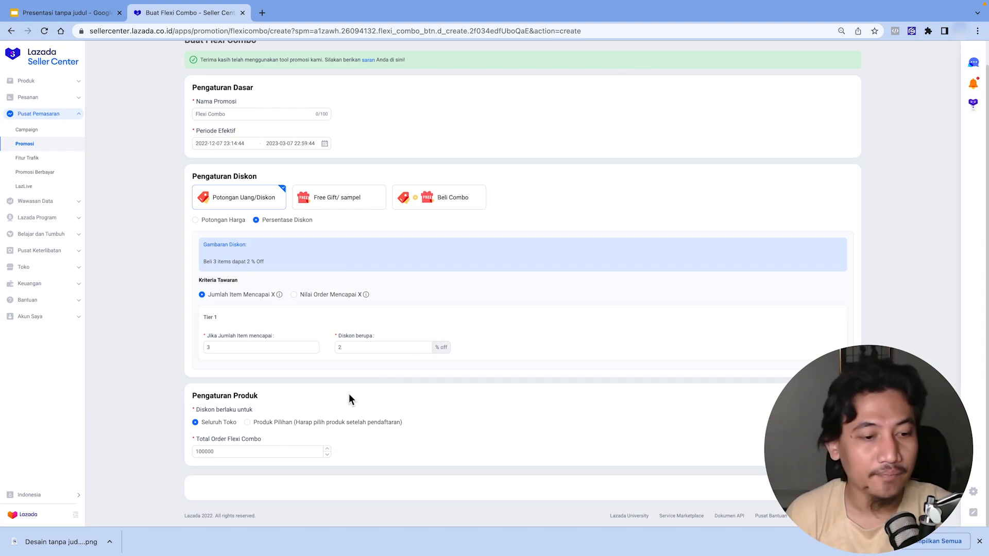
pyautogui.click(227, 450)
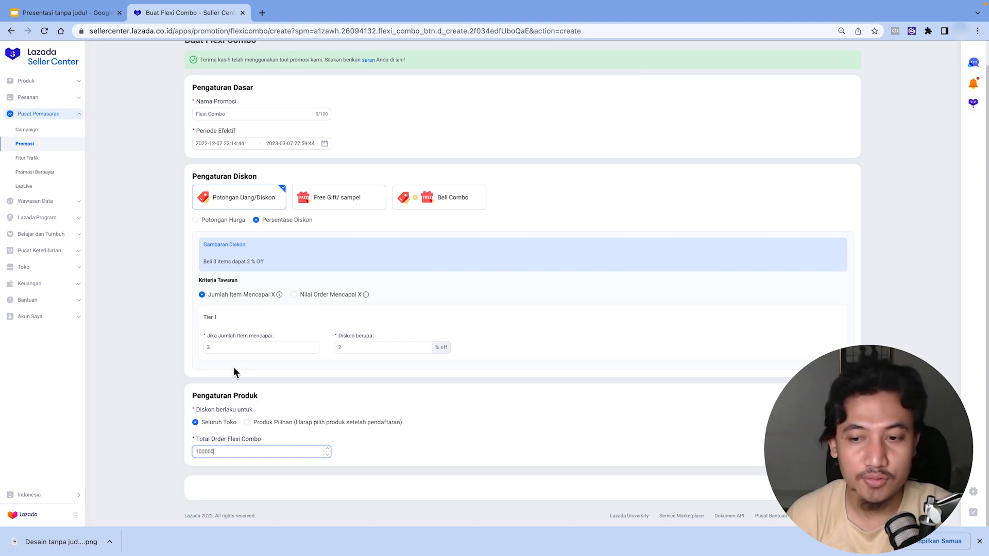
# - Reload the form and set tier 1 to require 3 items with a 2% discount
pyautogui.click(43, 32)
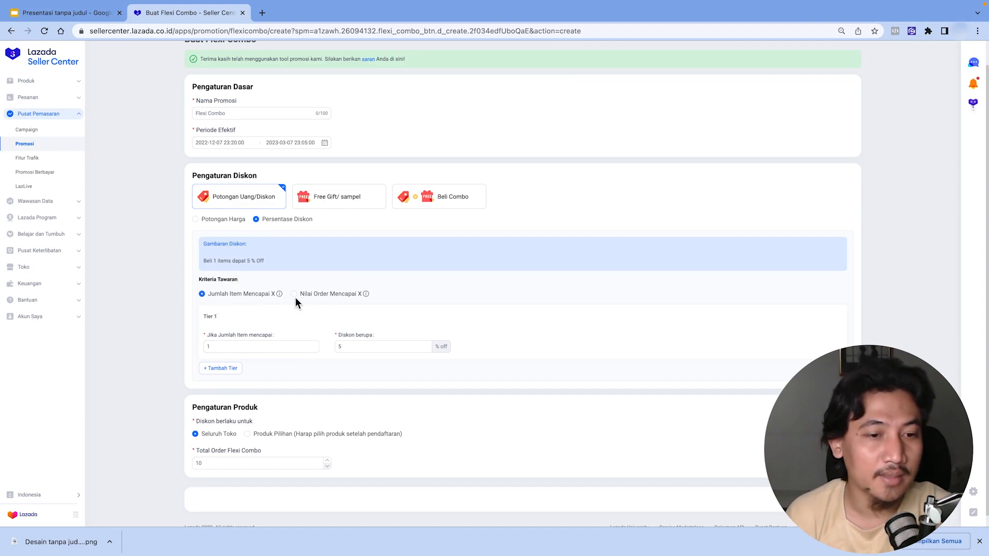
pyautogui.click(250, 344)
pyautogui.press('BackSpace')
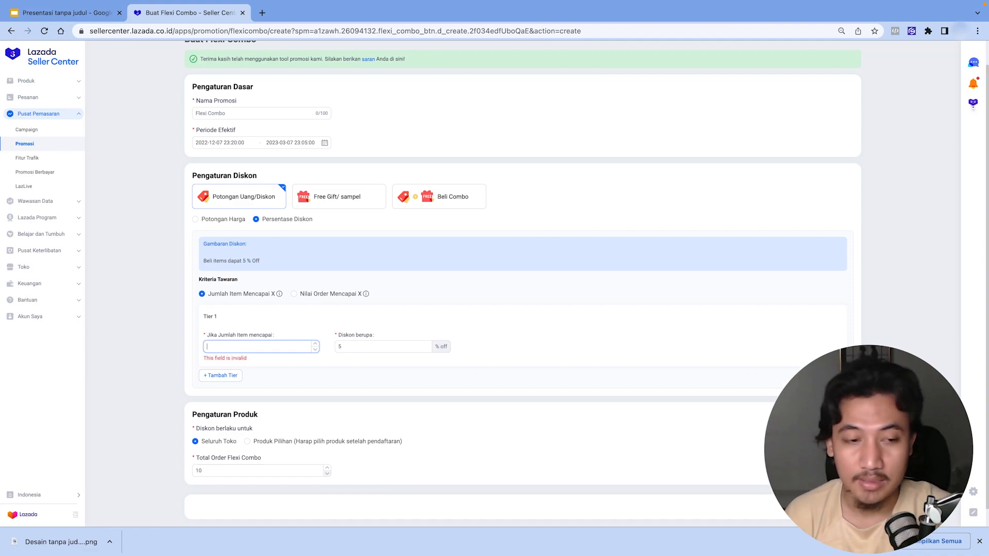
pyautogui.write('3')
pyautogui.doubleClick(366, 348)
pyautogui.write('2')
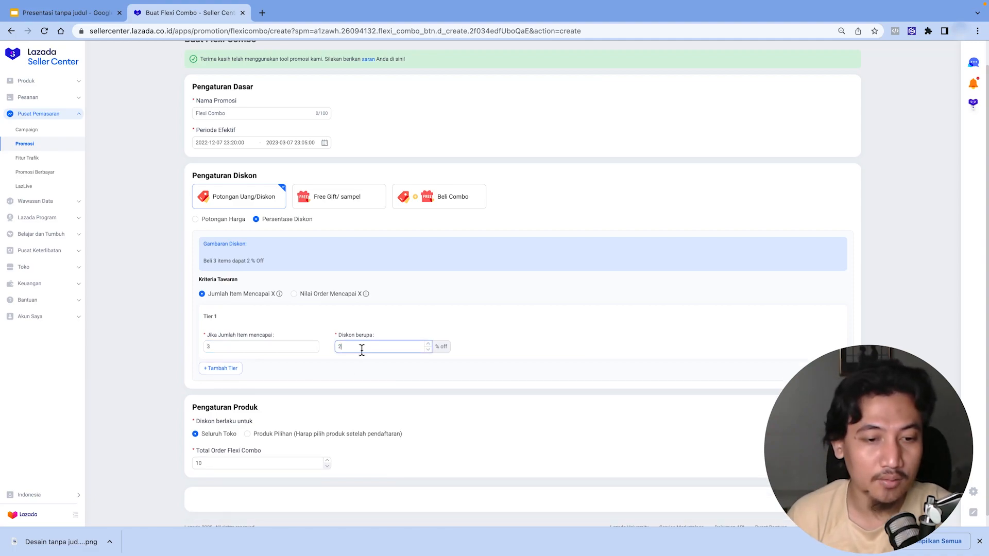
# - Add a second tier and set its item threshold to 5
pyautogui.click(225, 369)
pyautogui.click(224, 419)
pyautogui.press('BackSpace')
pyautogui.write('5')
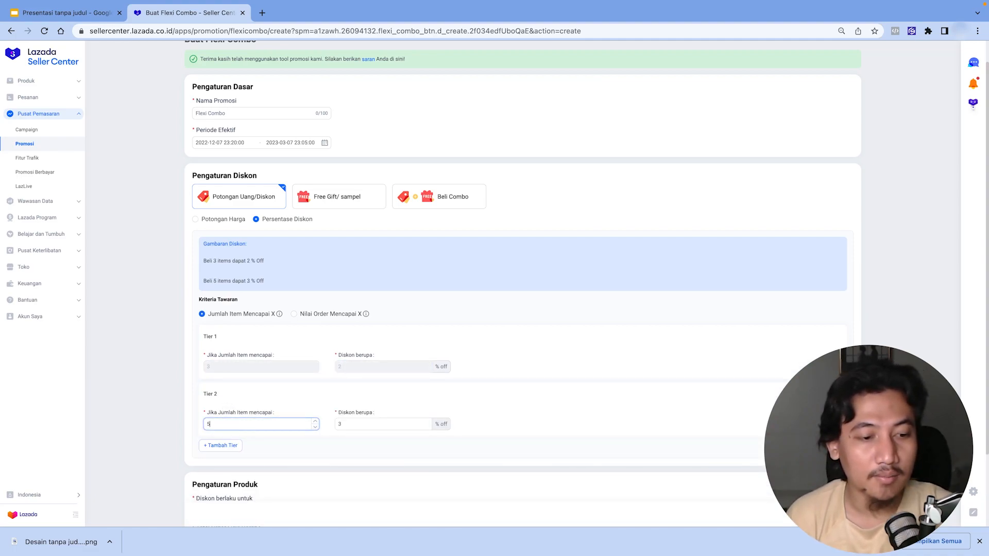
# - Add a third tier and set its item threshold to 10
pyautogui.scroll(-1, 298, 454)
pyautogui.click(233, 435)
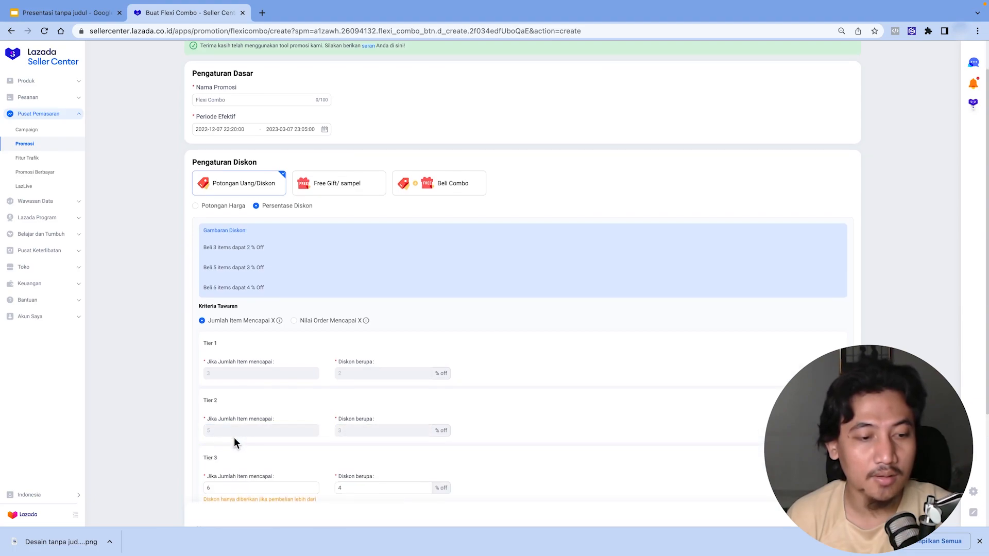
pyautogui.click(229, 487)
pyautogui.press('BackSpace')
pyautogui.write('10')
# - Set tier 3's discount to 5%
pyautogui.scroll(-3, 296, 432)
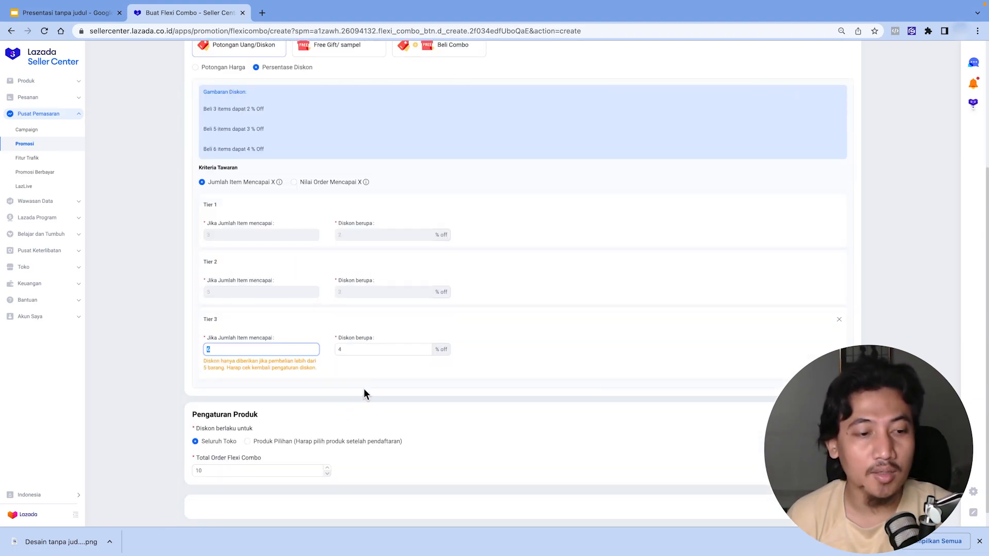
pyautogui.click(349, 348)
pyautogui.press('BackSpace')
pyautogui.write('5')
pyautogui.click(455, 394)
# - Set the total Flexi Combo order limit to 100000
pyautogui.doubleClick(220, 468)
pyautogui.write('0')
pyautogui.press('BackSpace')
pyautogui.write('100000')
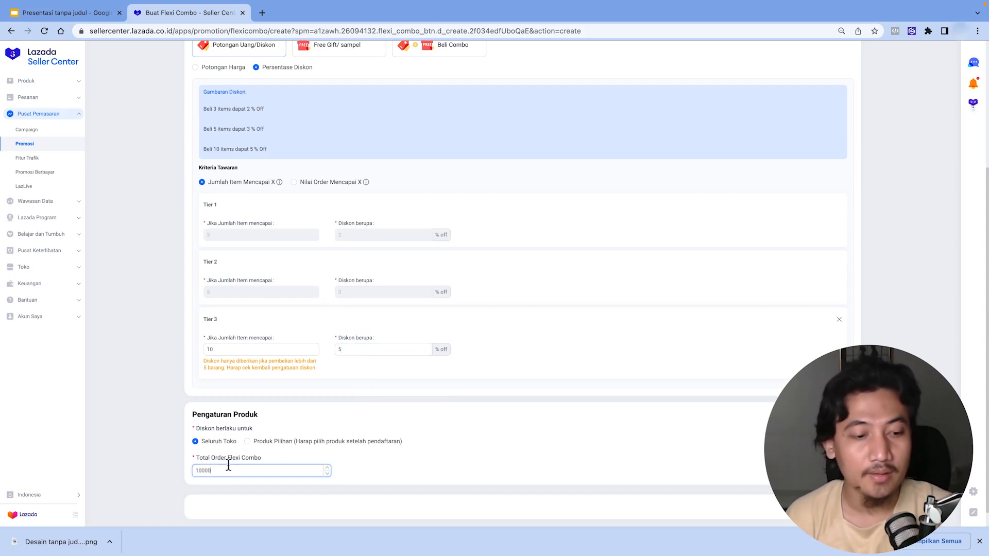
pyautogui.click(536, 429)
# - Name the promotion "FLEXY COMBO 1"
pyautogui.scroll(4, 540, 426)
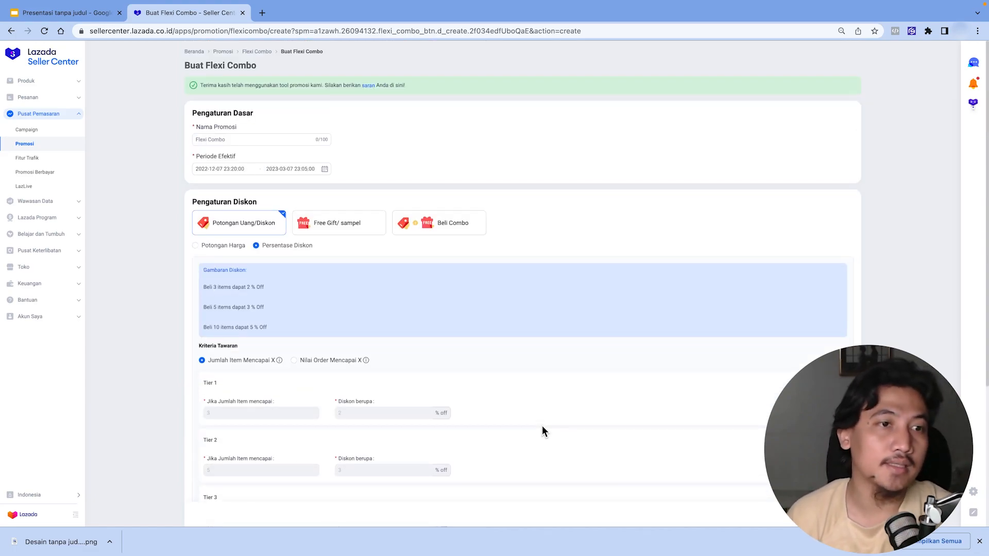
pyautogui.scroll(-4, 542, 426)
pyautogui.scroll(4, 645, 372)
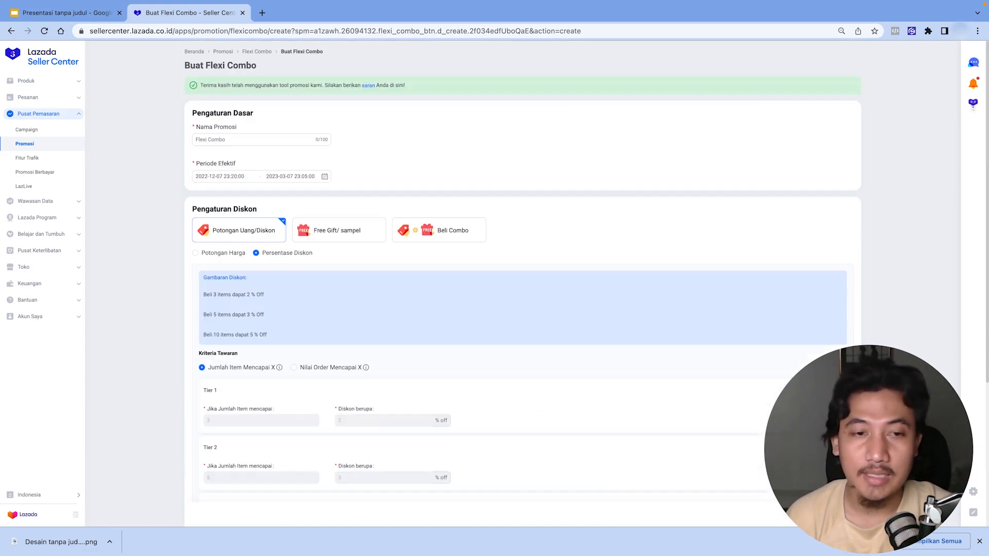
pyautogui.click(248, 140)
pyautogui.write('FLEXY')
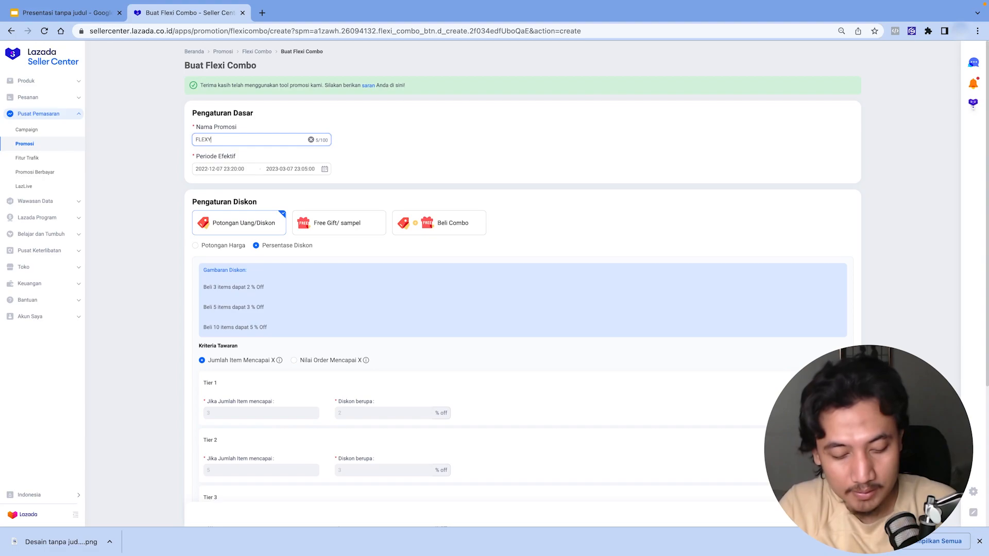
pyautogui.write(' COMBO')
pyautogui.write('1')
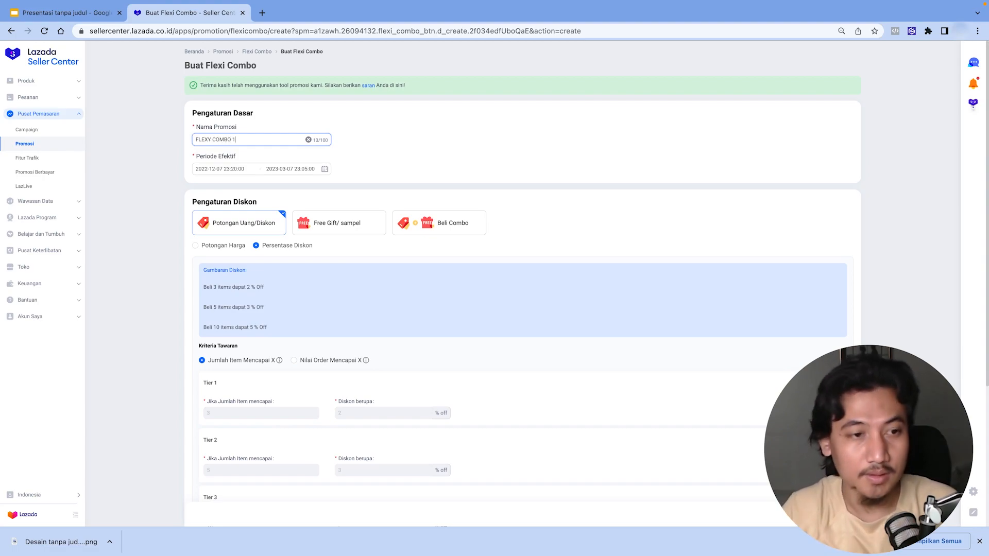
# - Submit the Flexi Combo and return to the Promosi page
pyautogui.click(835, 514)
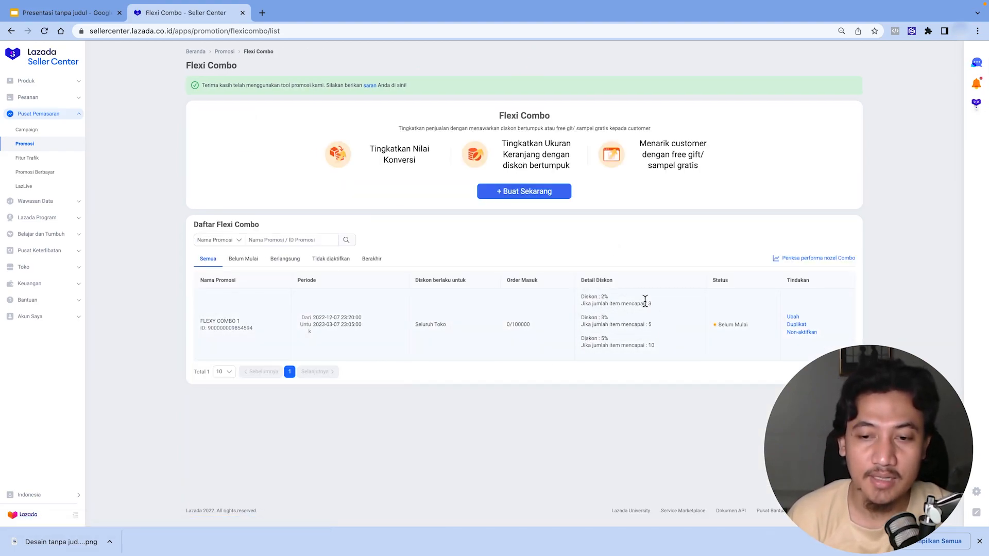
pyautogui.click(230, 54)
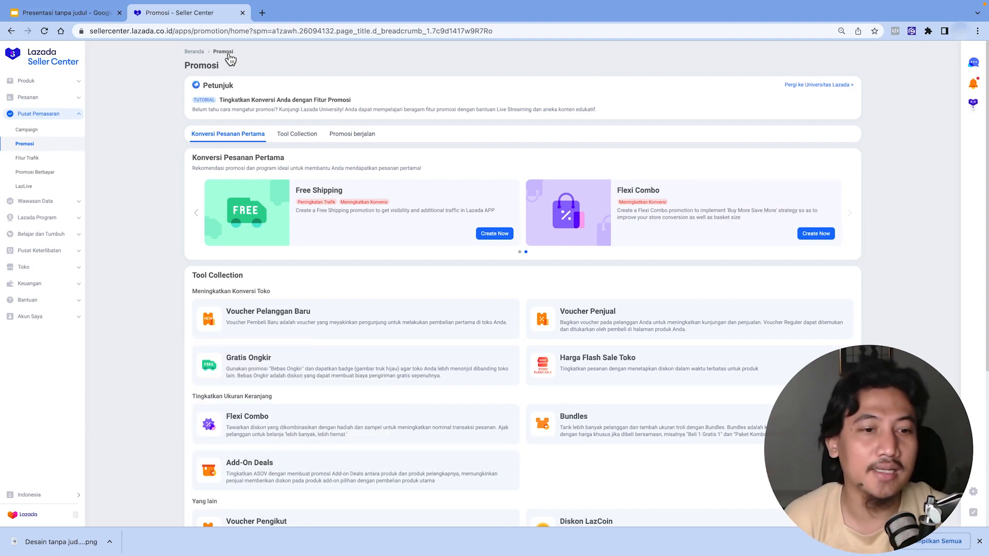
# - Open the Voucher Pengikut (follower voucher) creation form from the tool collection
pyautogui.scroll(-3, 253, 72)
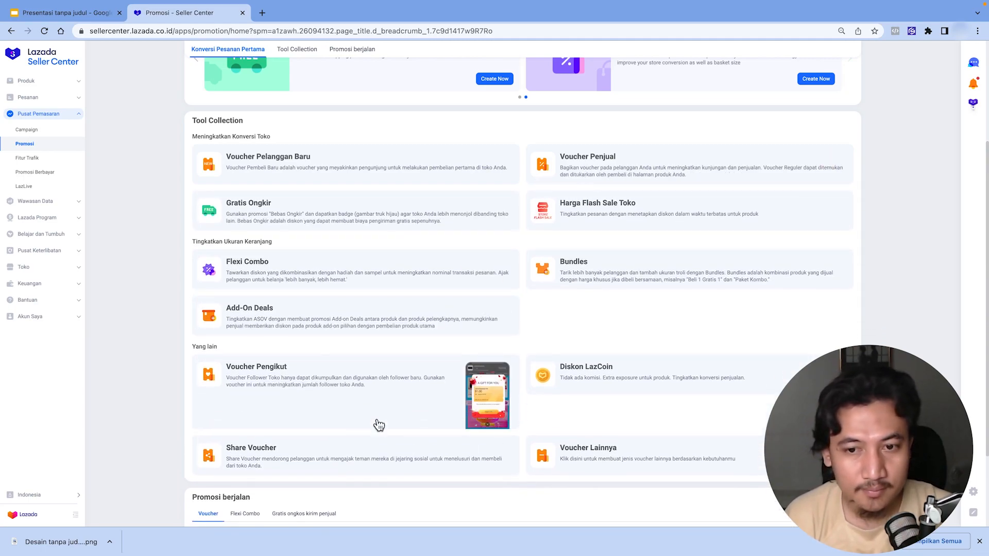
pyautogui.click(270, 381)
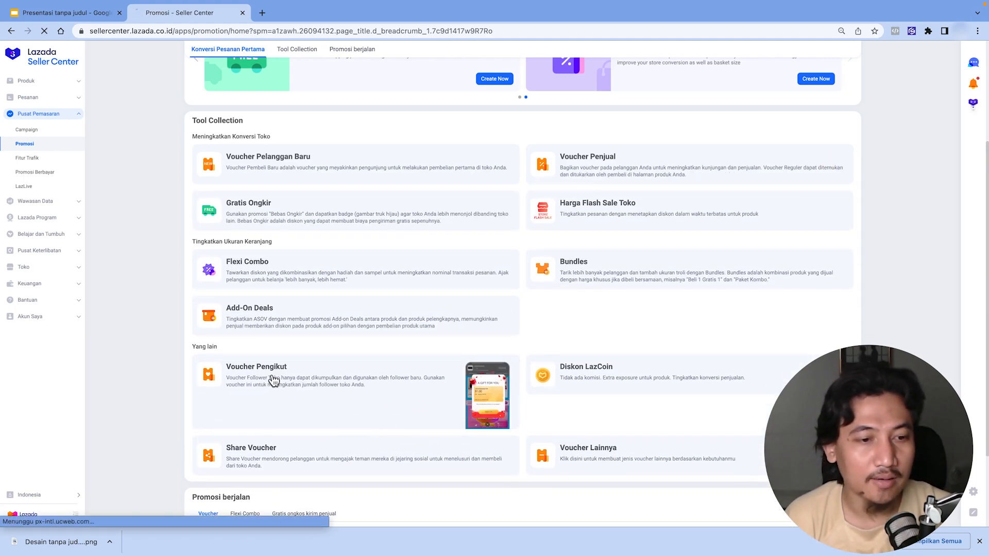
pyautogui.click(556, 188)
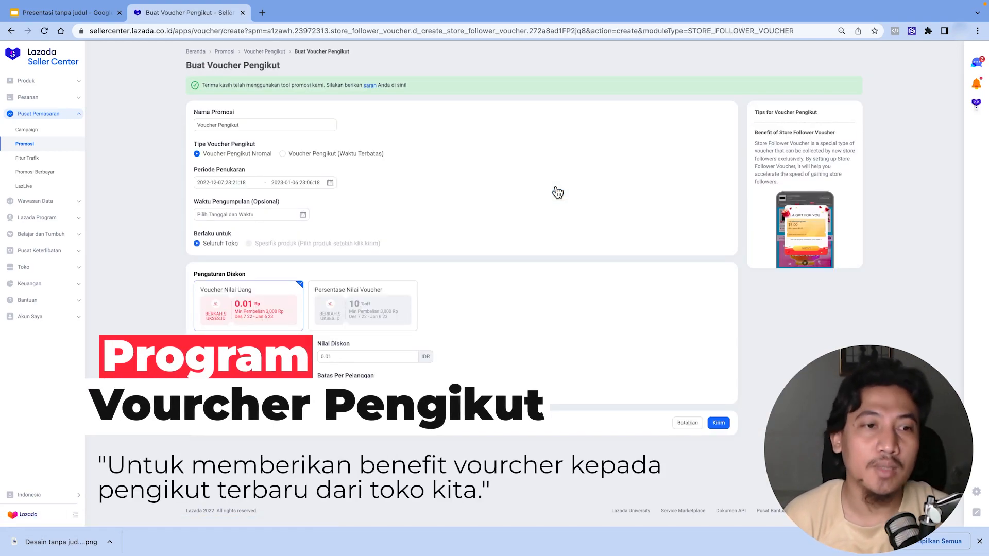
# - Name the follower voucher "FOLLOWER"
pyautogui.click(258, 123)
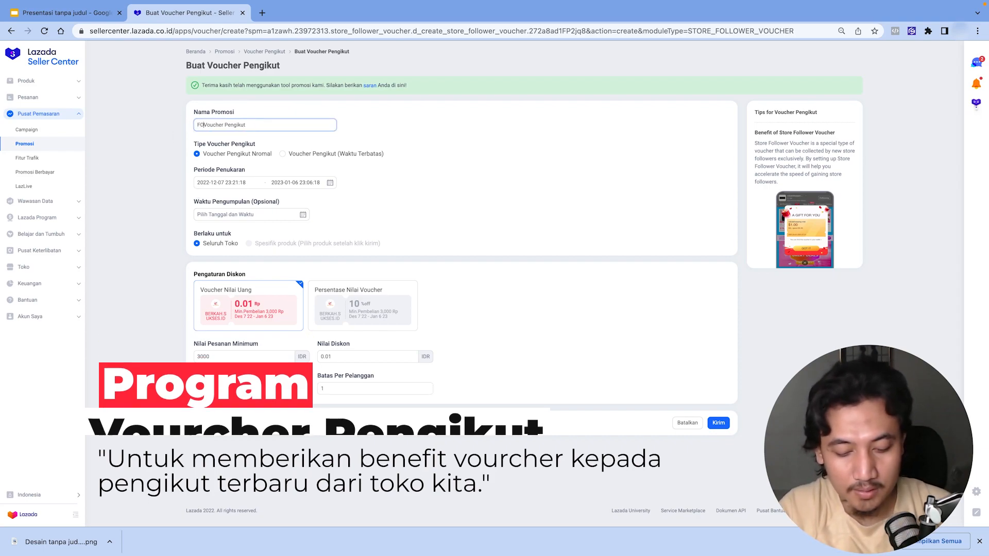
pyautogui.write('FOLLOWER')
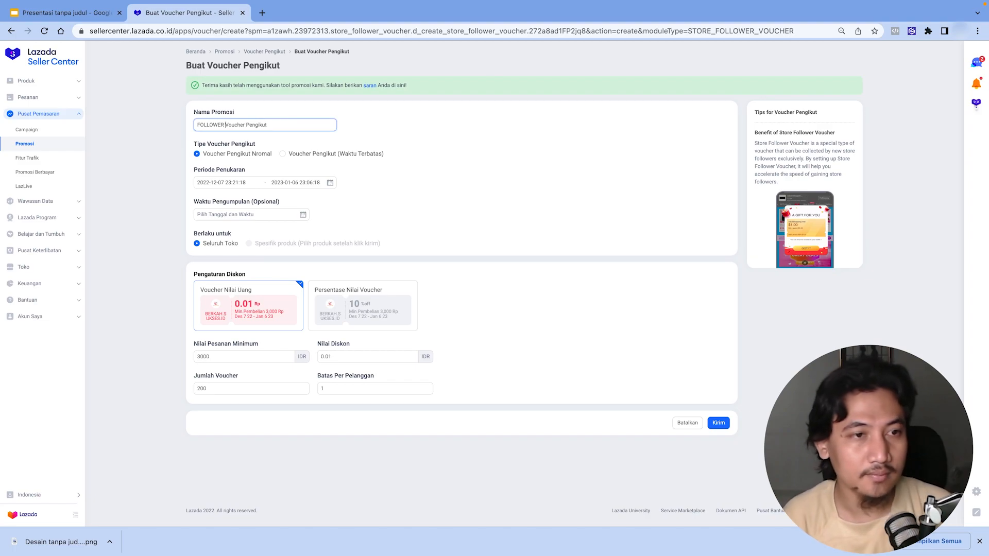
pyautogui.click(304, 123)
pyautogui.moveTo(267, 125); pyautogui.dragTo(225, 125)
pyautogui.press('BackSpace')
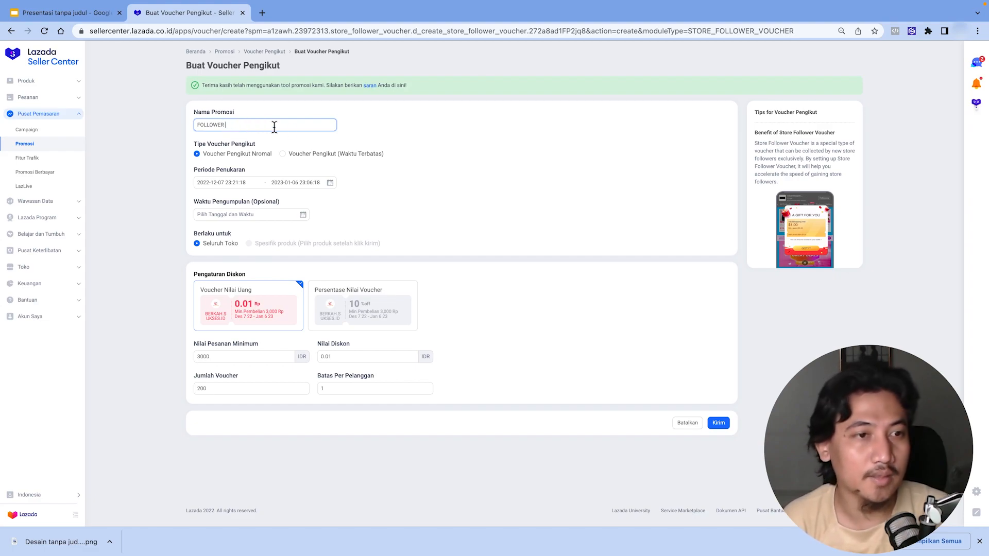
# - Set the redemption period's end date to 2023-06-05, keeping the start date
pyautogui.click(225, 184)
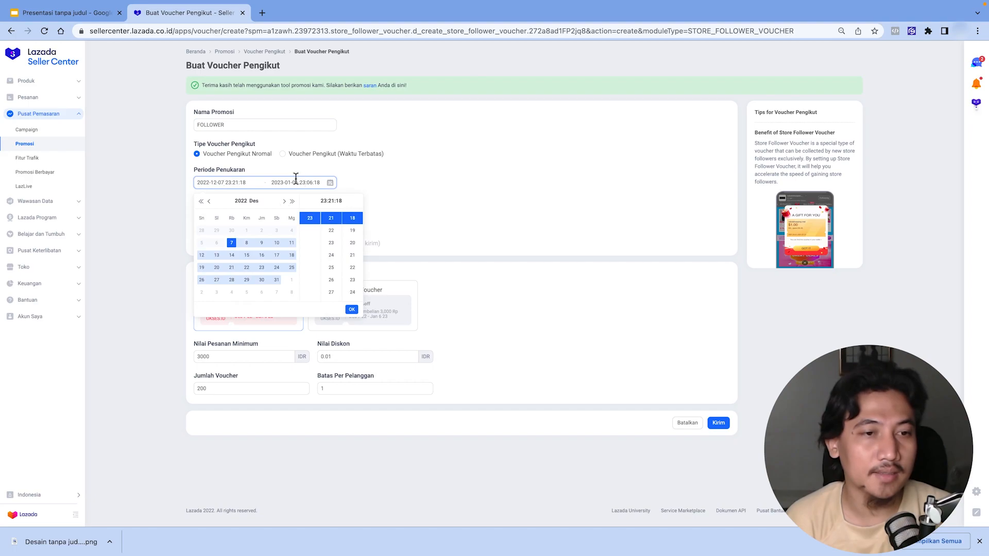
pyautogui.click(352, 310)
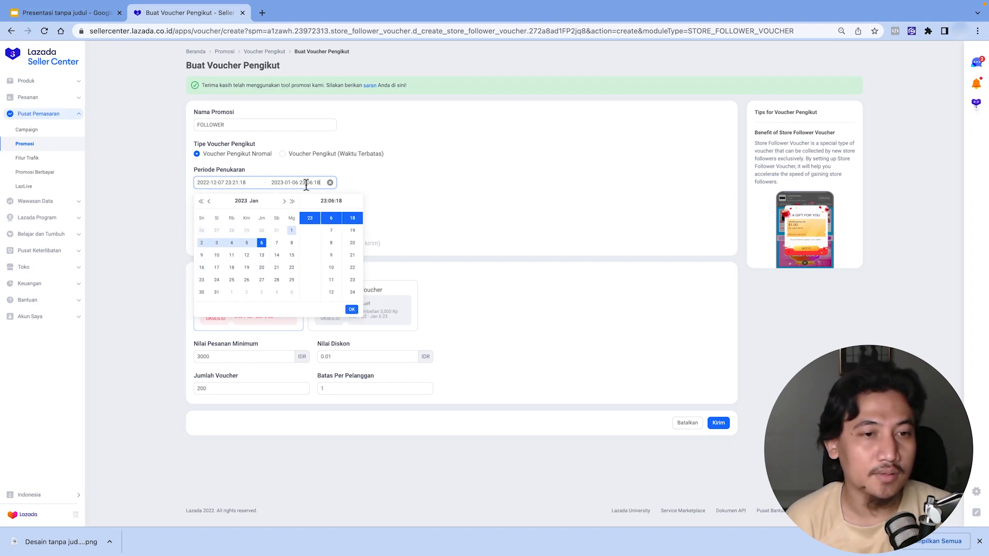
pyautogui.click(284, 201)
pyautogui.click(284, 201)
pyautogui.click(284, 201)
pyautogui.click(283, 201)
pyautogui.click(284, 201)
pyautogui.click(283, 201)
pyautogui.click(284, 202)
pyautogui.click(208, 201)
pyautogui.click(209, 202)
pyautogui.click(201, 242)
pyautogui.click(353, 311)
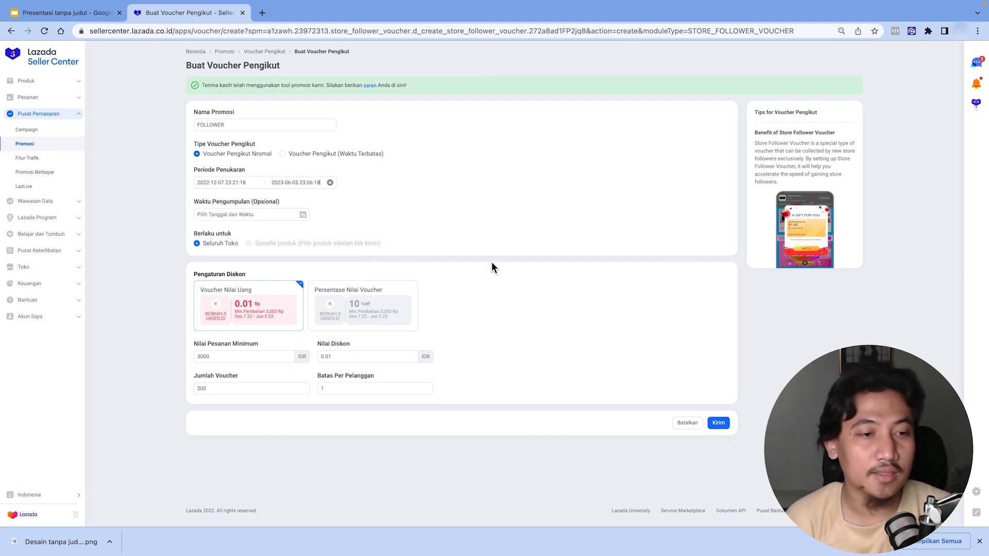
# - Choose the percentage voucher type and set the minimum order value to 50000 IDR
pyautogui.click(369, 319)
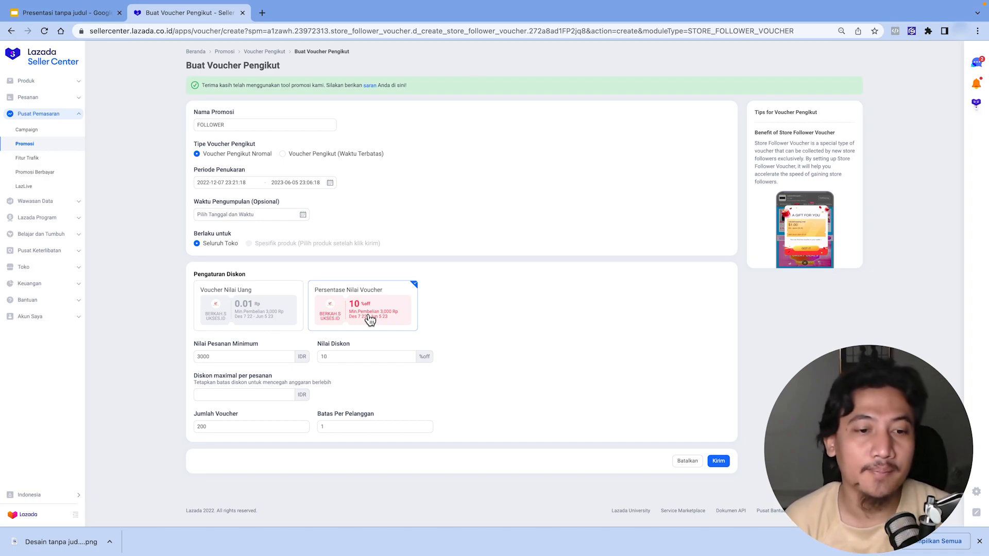
pyautogui.doubleClick(228, 356)
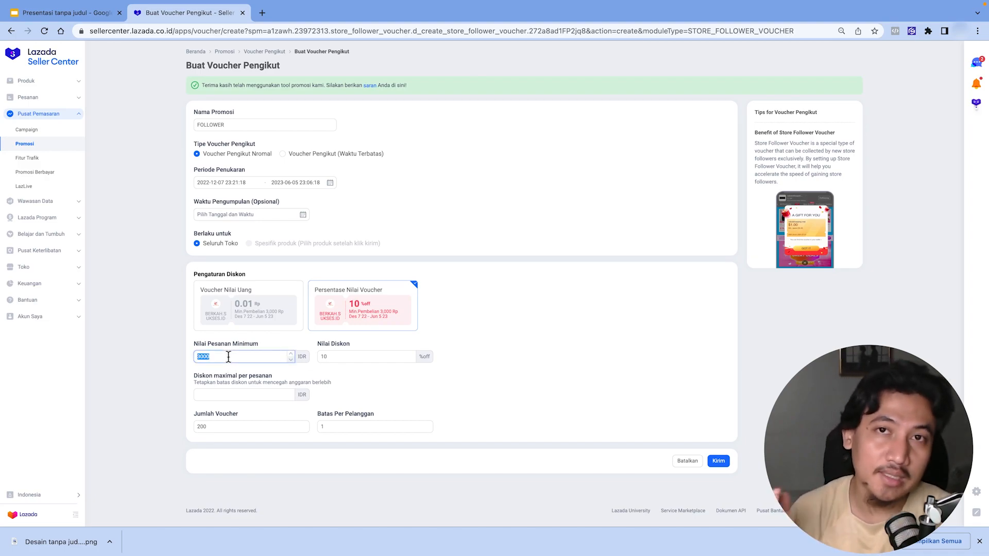
pyautogui.write('50000')
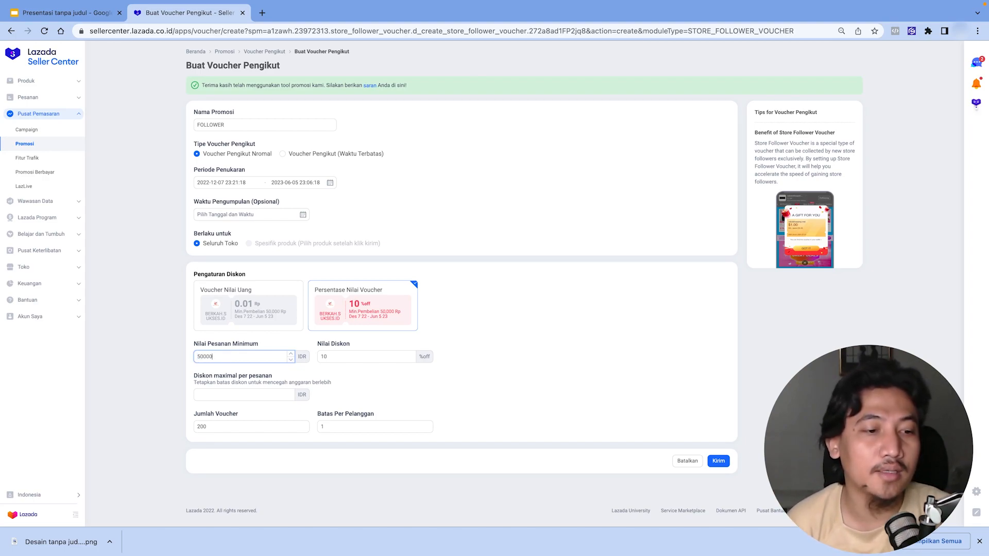
# - Set the voucher discount to 5% with a maximum discount of 2500 IDR per order
pyautogui.doubleClick(336, 358)
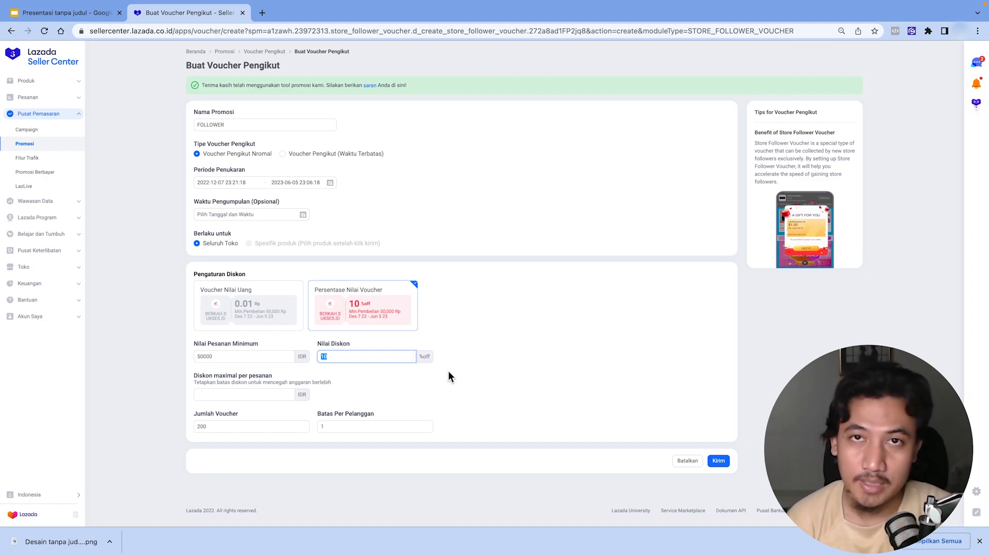
pyautogui.write('5')
pyautogui.click(516, 368)
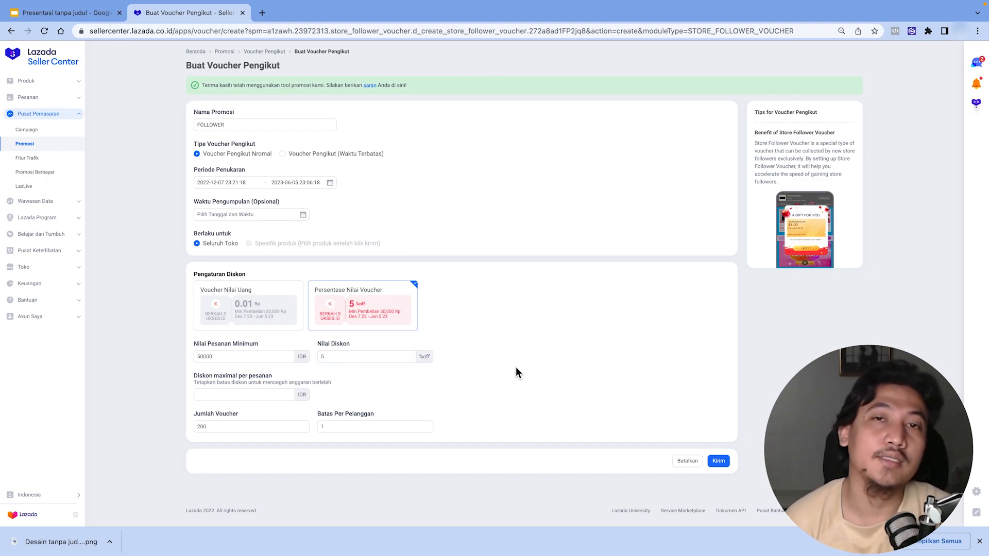
pyautogui.click(238, 395)
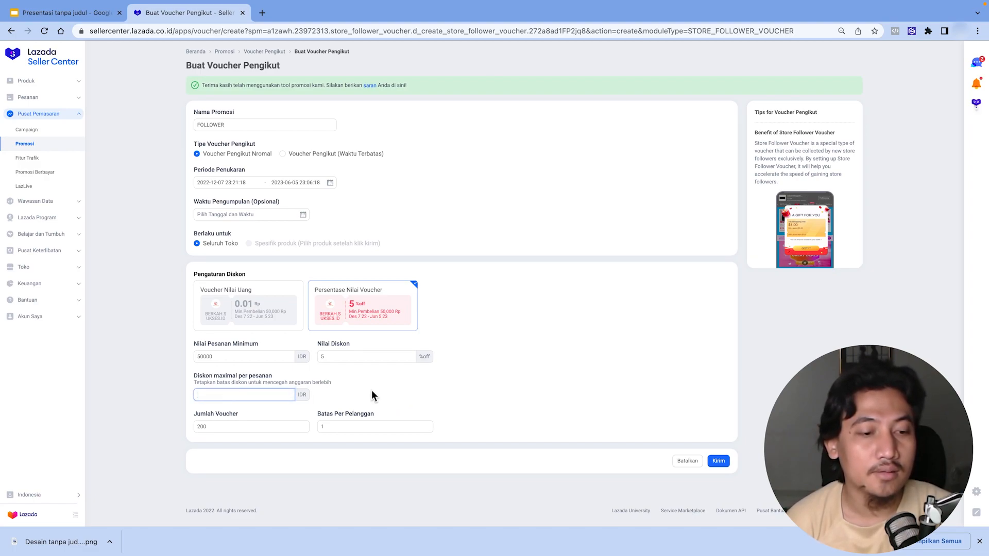
pyautogui.write('2500')
pyautogui.click(401, 418)
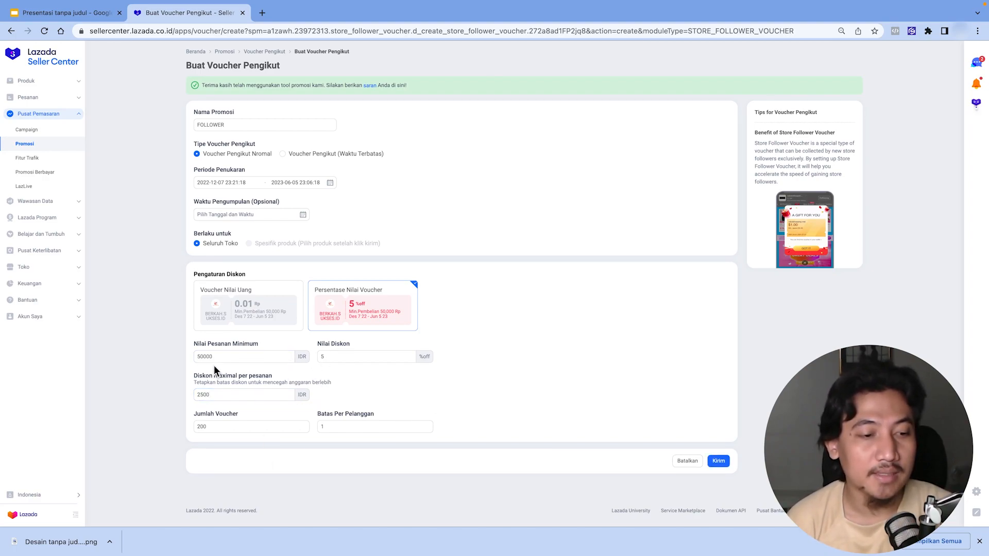
# - Set the voucher quantity to 2000000 and submit the follower voucher
pyautogui.click(231, 429)
pyautogui.write('0000')
pyautogui.click(524, 443)
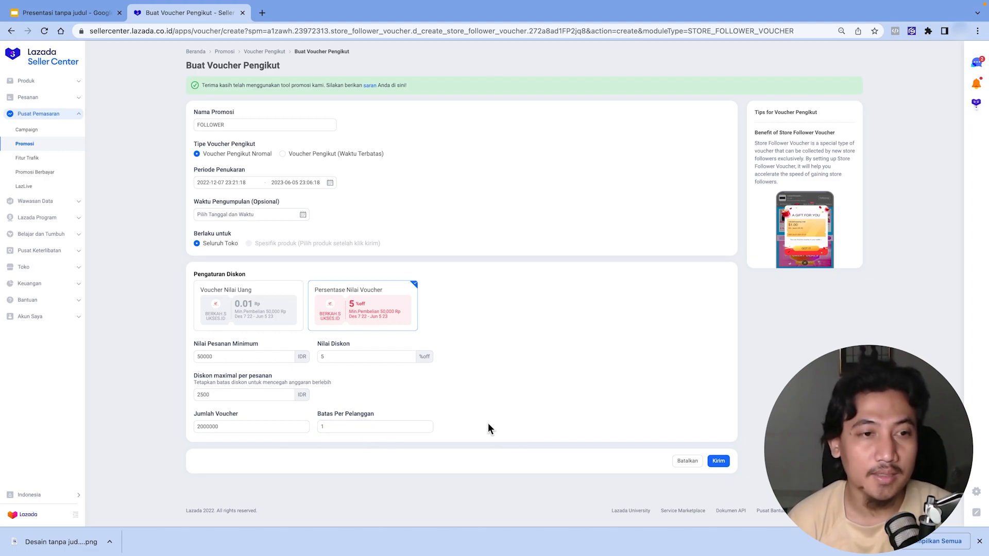
pyautogui.click(730, 462)
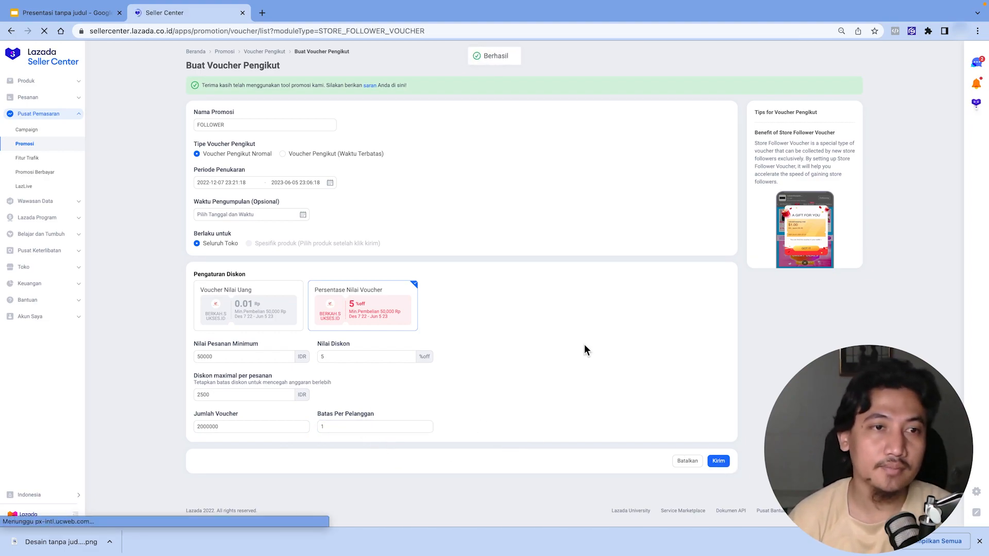
# - Return to the Promosi page and look through the promotion tool collection
pyautogui.click(226, 52)
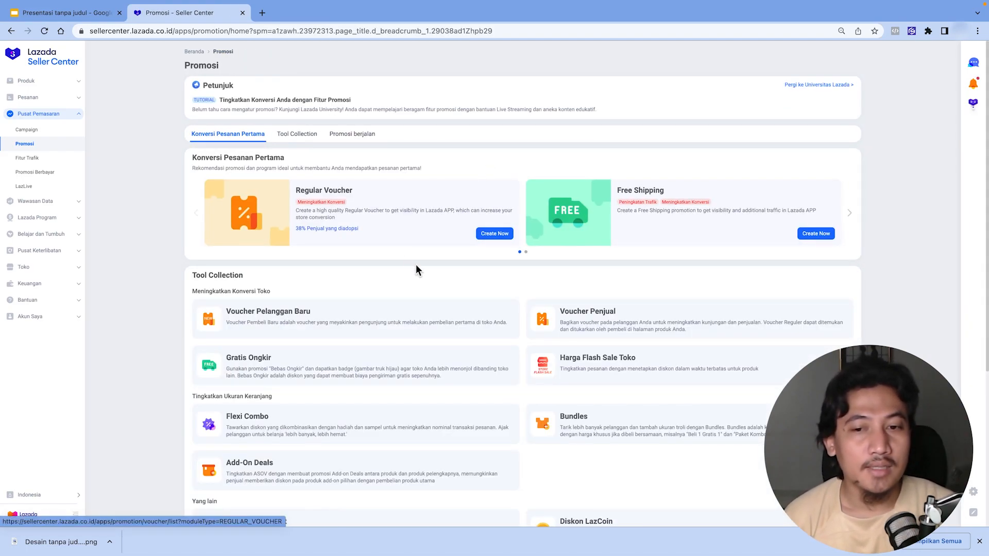
pyautogui.scroll(-3, 417, 266)
pyautogui.scroll(-2, 418, 270)
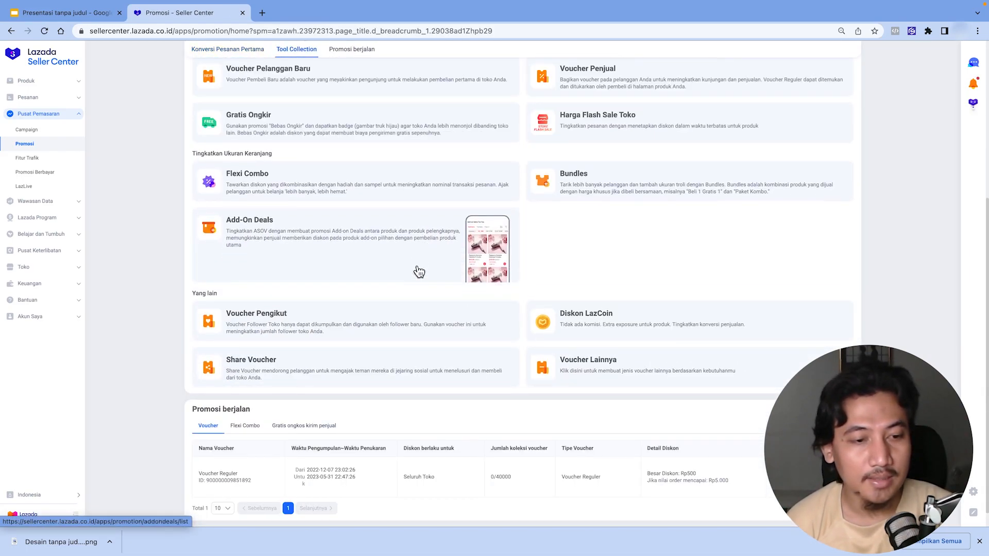
pyautogui.scroll(4, 530, 304)
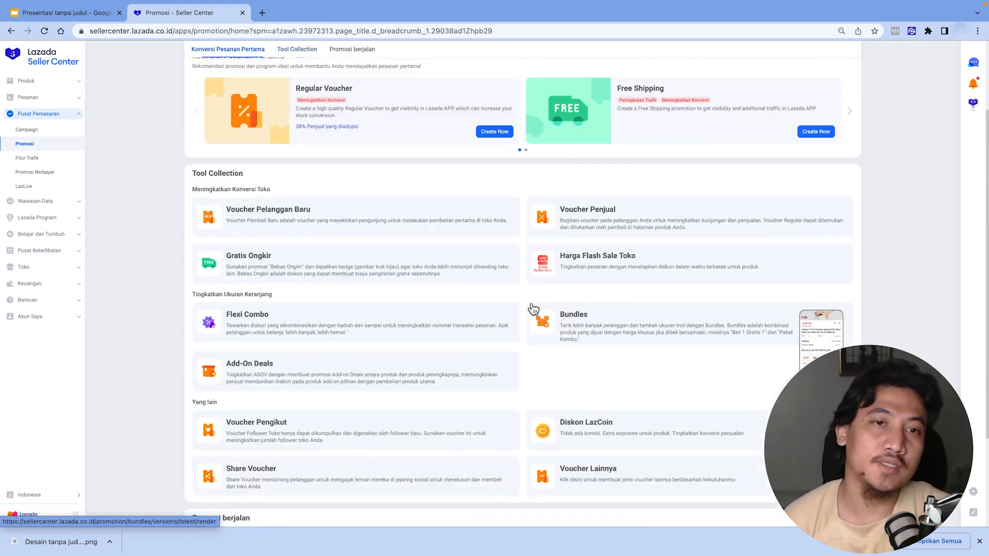